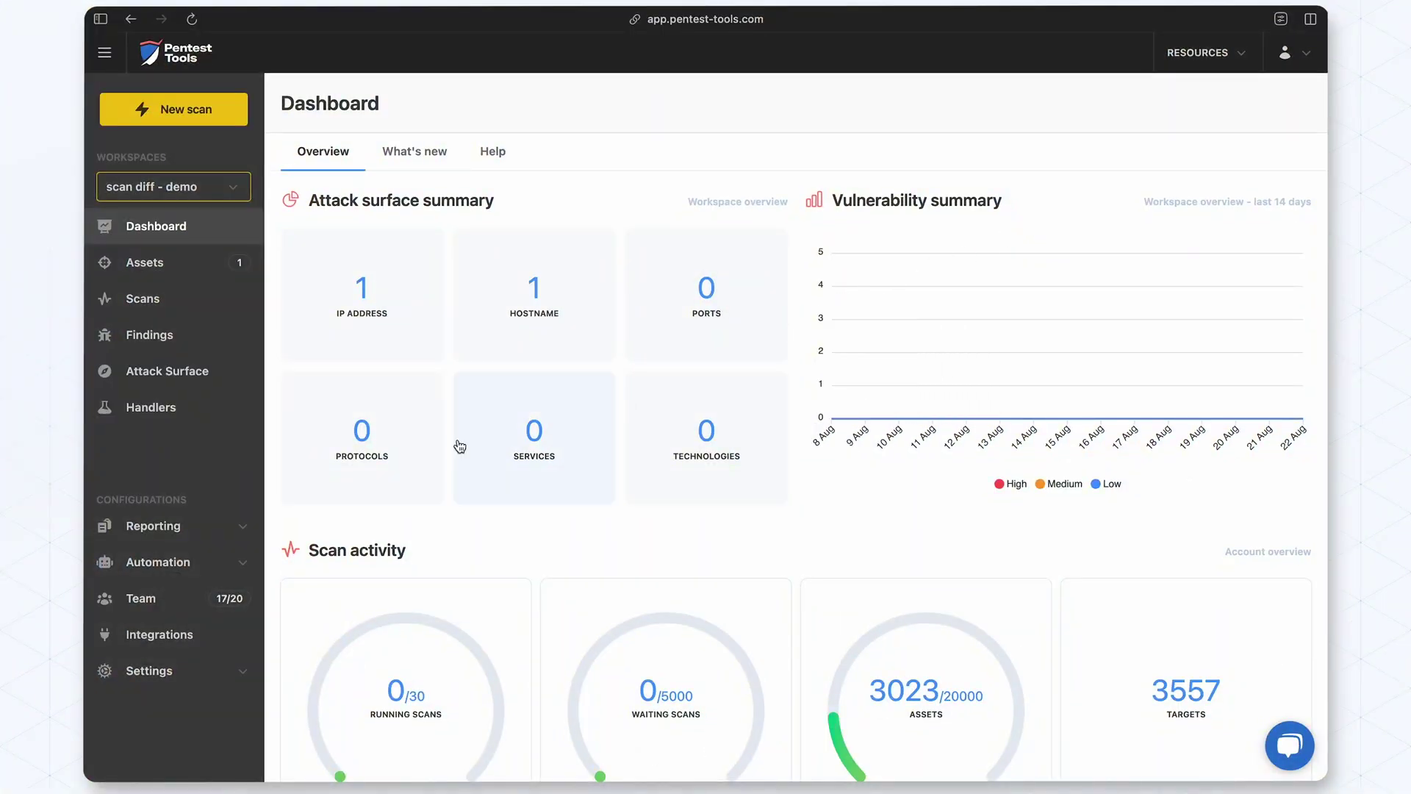
- Go to the Notifications page under account settings
left_click(173, 648)
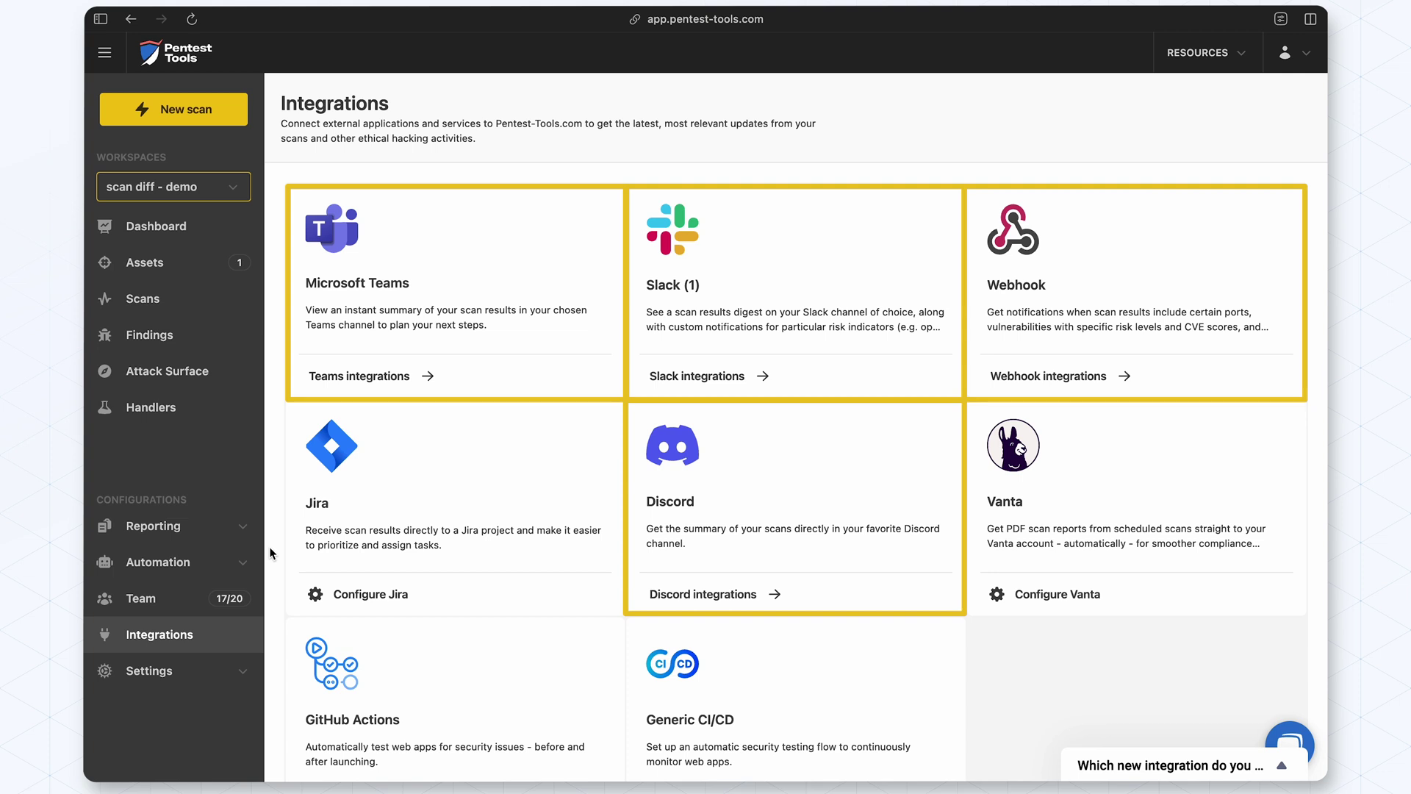
left_click(154, 672)
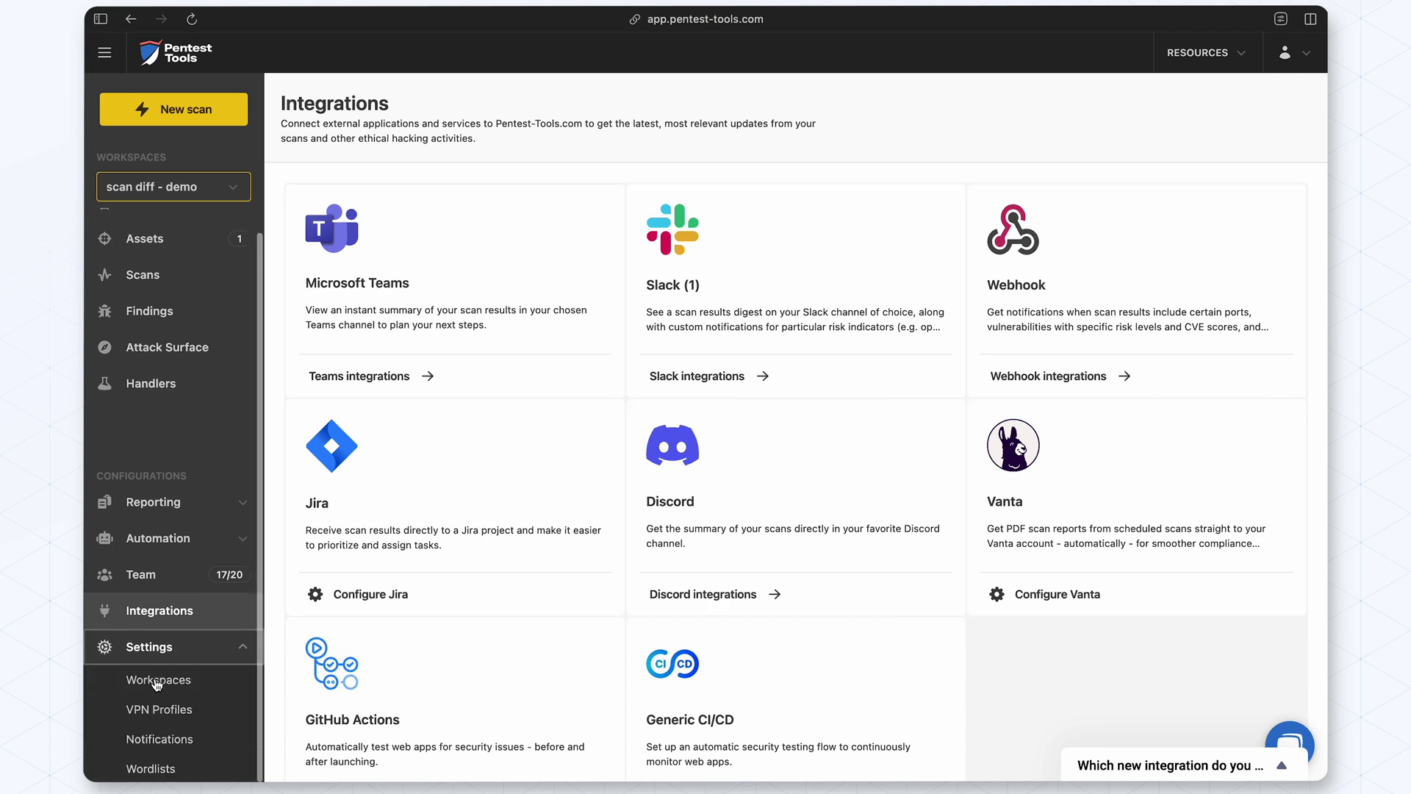
left_click(160, 741)
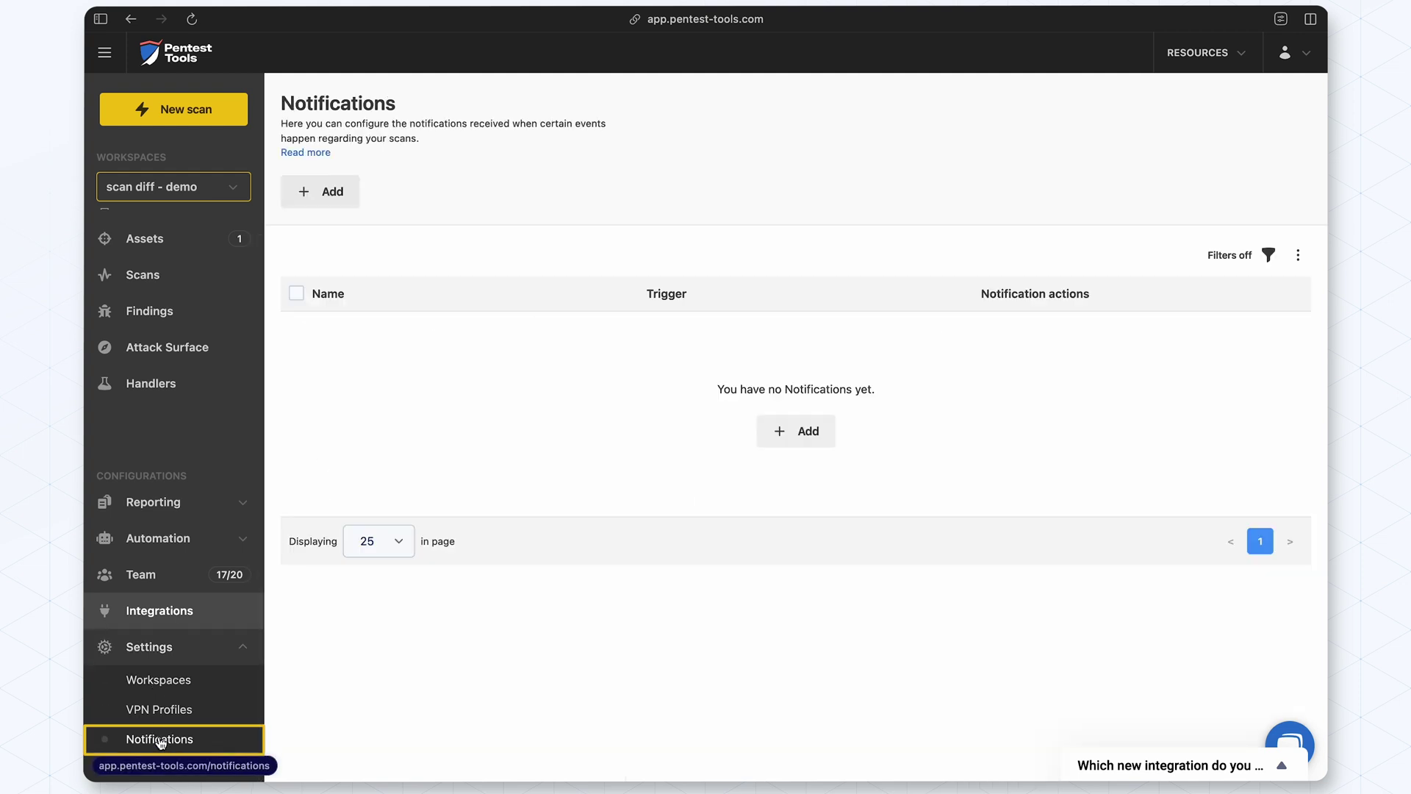
- Create a 'port scan diff' notification triggered by Port scanner diff from previous scan
left_click(795, 431)
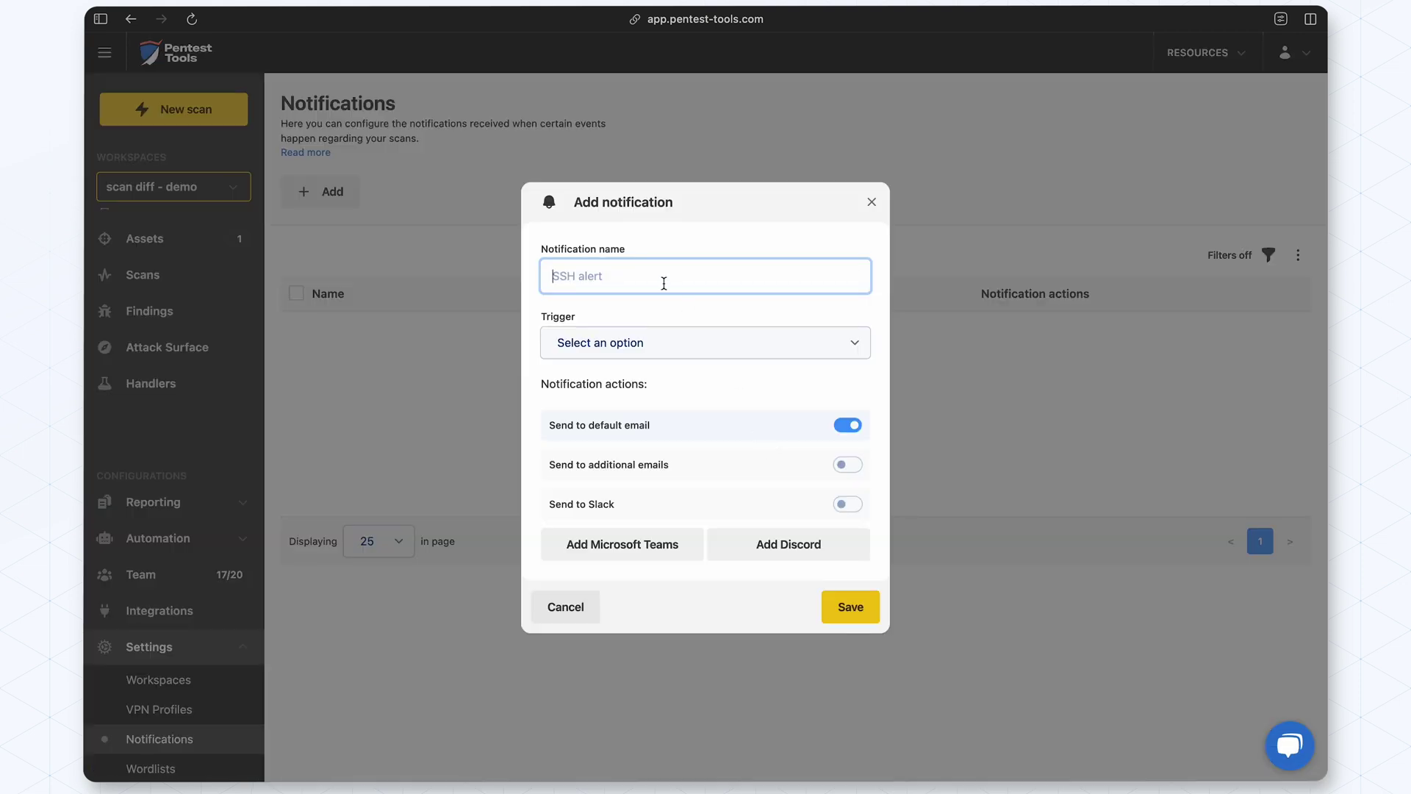
type("port scan diff")
left_click(720, 347)
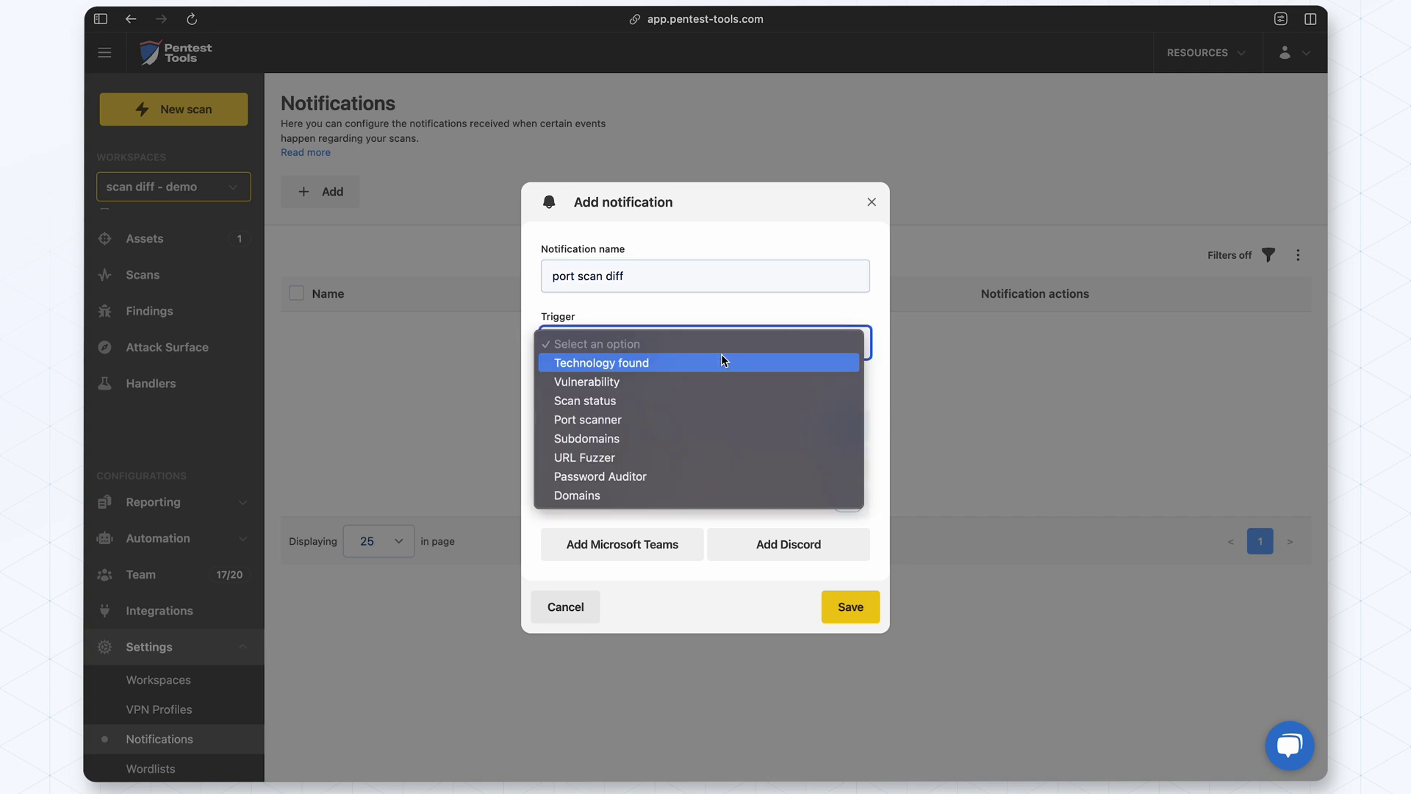
left_click(701, 420)
left_click(617, 348)
left_click(585, 400)
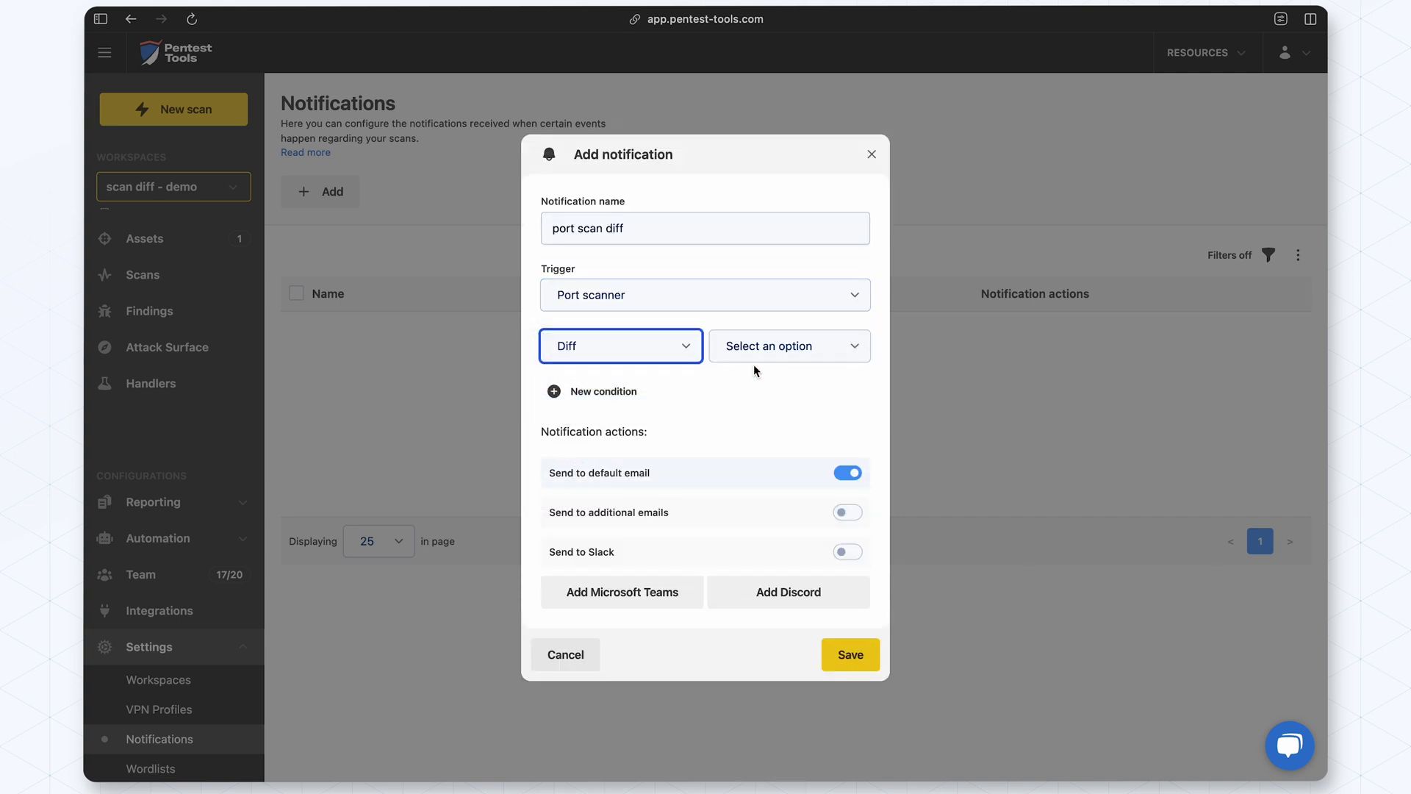
left_click(772, 351)
left_click(750, 365)
left_click(697, 375)
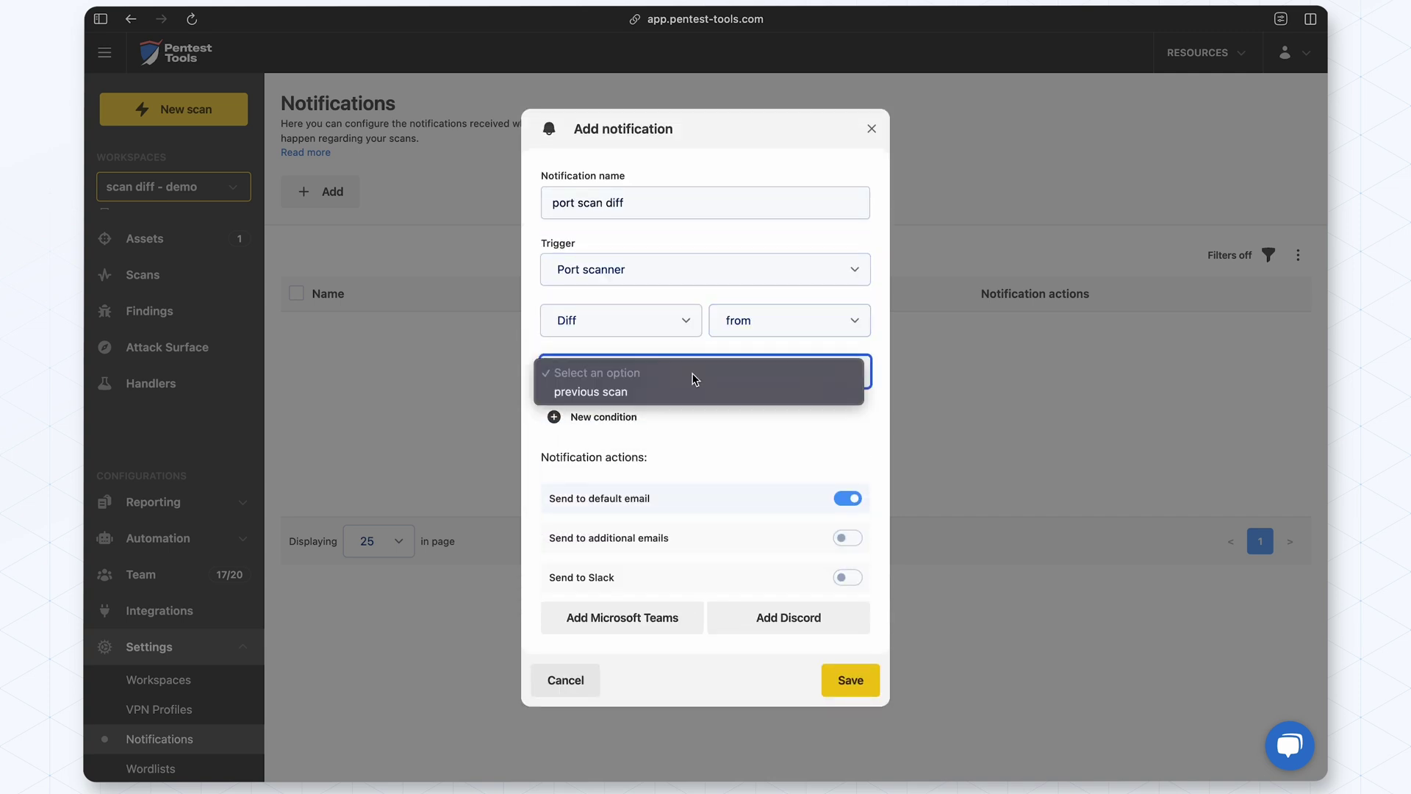
left_click(687, 393)
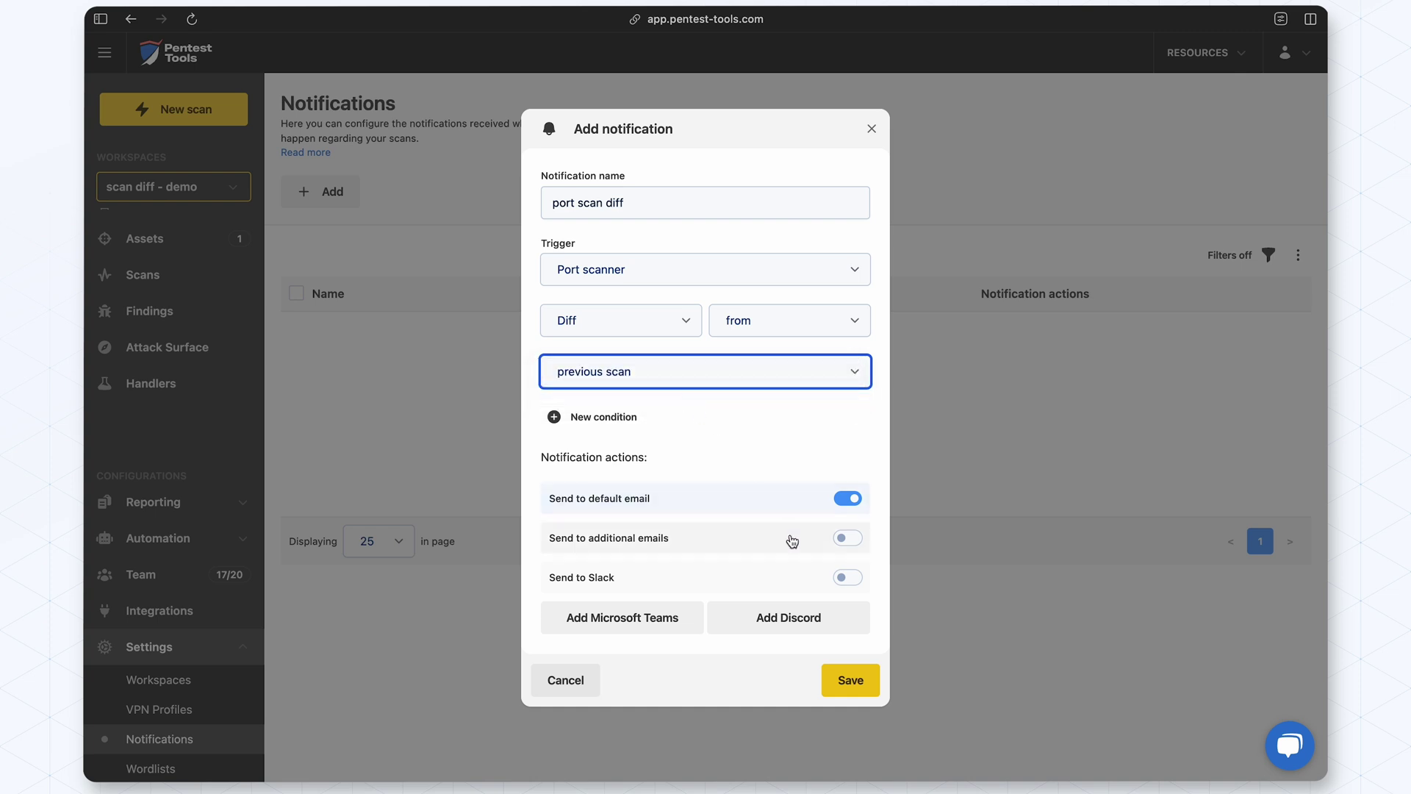
- Send it to Slack #security-notifications instead of default email, and save it
left_click(848, 498)
left_click(847, 577)
scroll(735, 566, "down", 1)
left_click(835, 687)
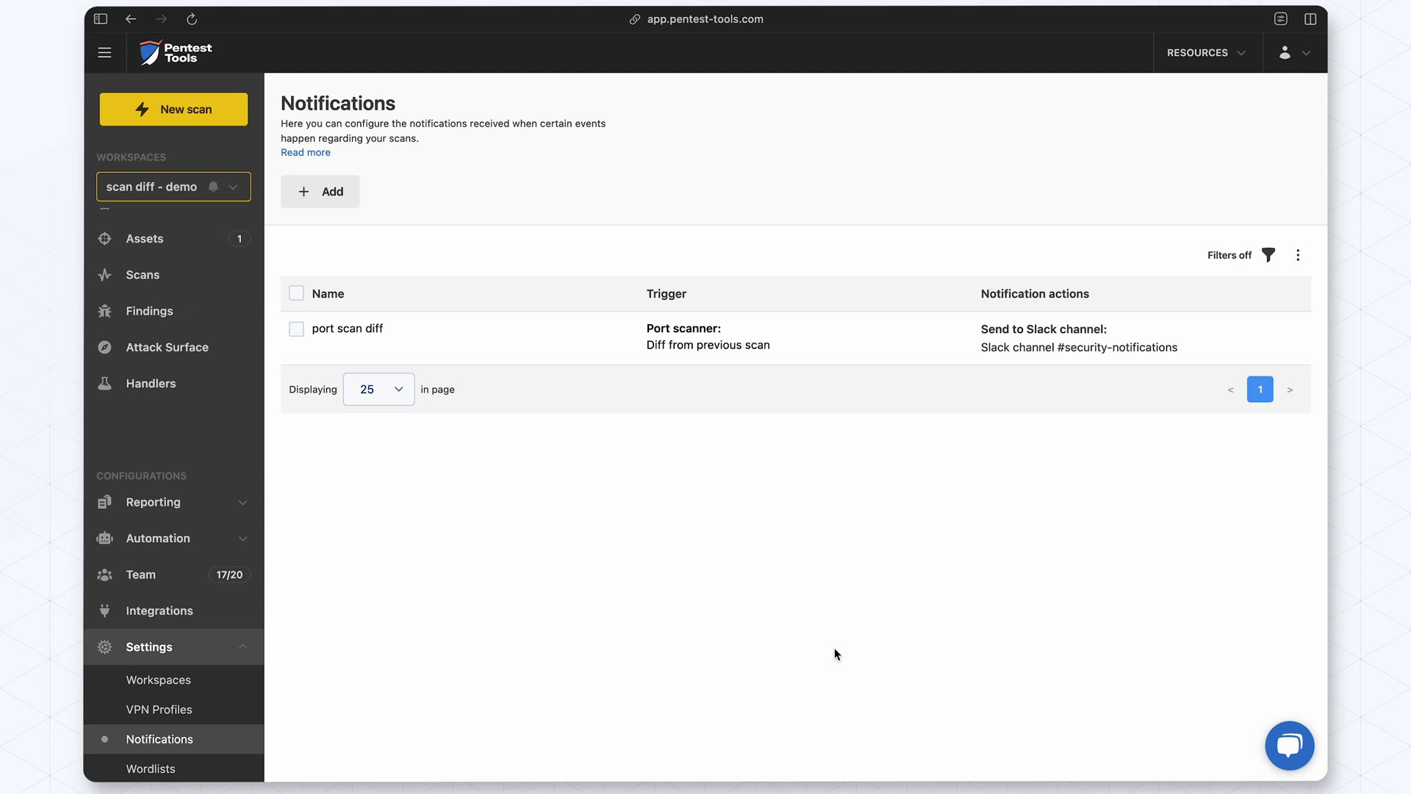
- Create a 'vuln scan diff' notification triggered by Vulnerability diff from previous scan
left_click(334, 193)
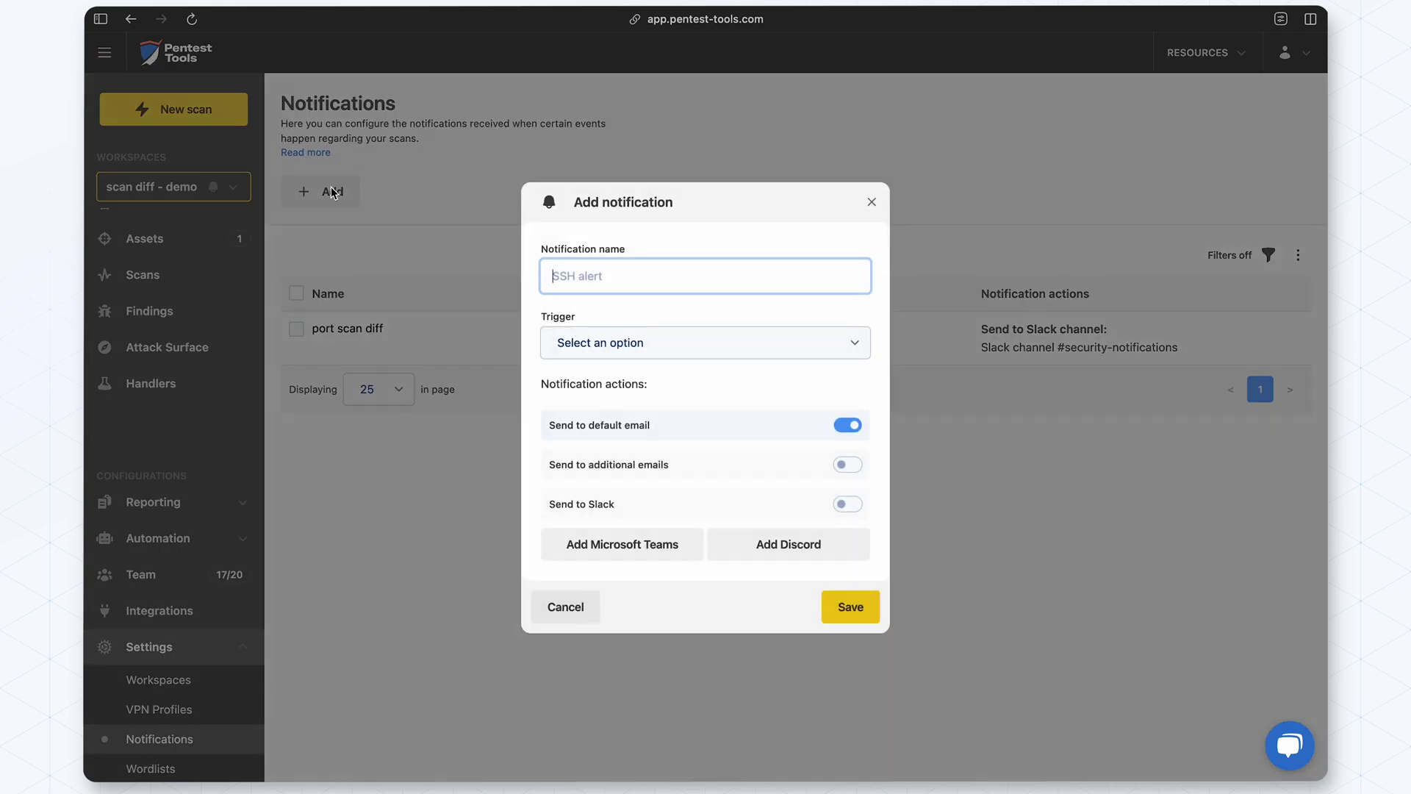
type("vuln scan diff")
left_click(552, 351)
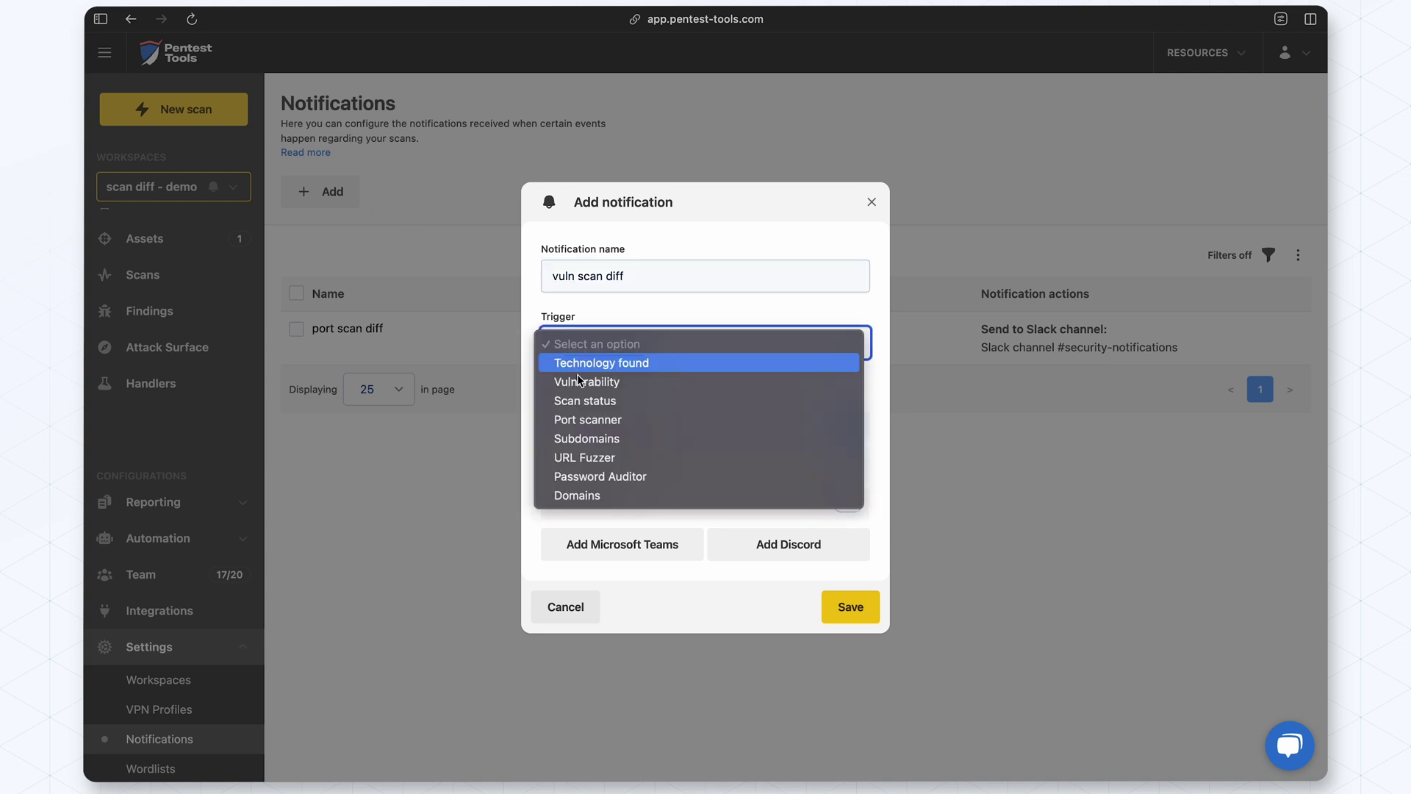
left_click(593, 388)
left_click(618, 347)
left_click(615, 426)
left_click(772, 346)
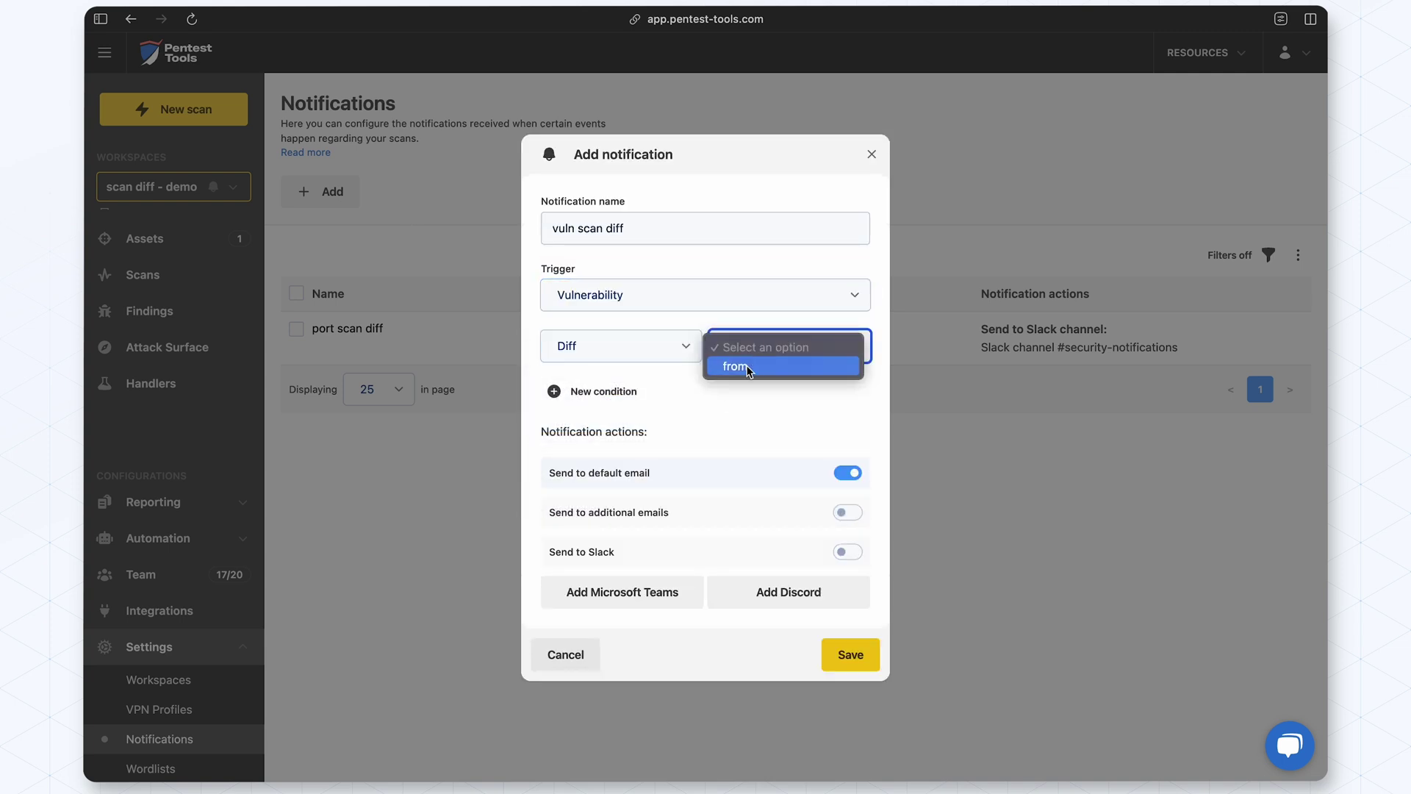
left_click(750, 365)
left_click(707, 379)
left_click(701, 392)
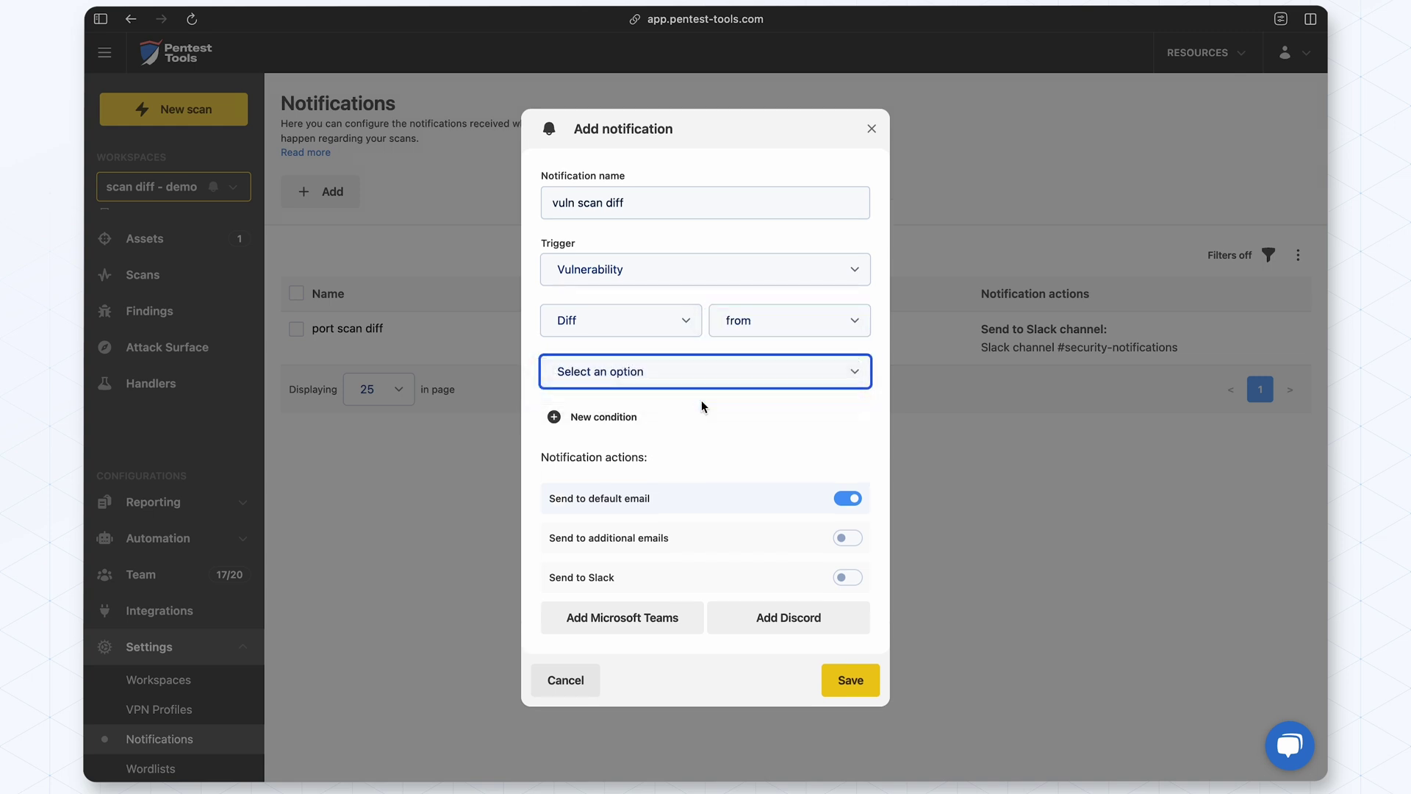
- Send it to Slack only, with default email turned off, and save it
left_click(847, 577)
left_click(847, 498)
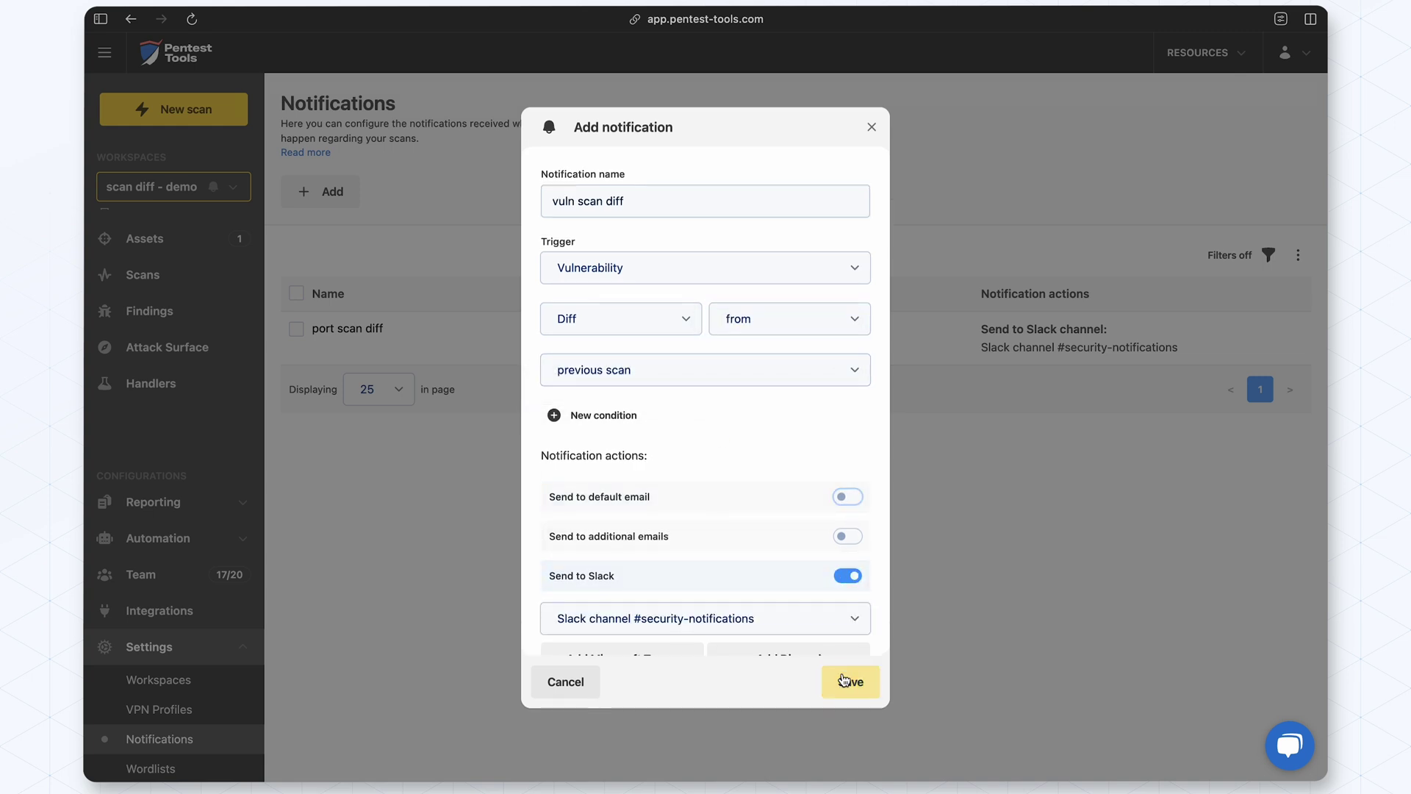
left_click(848, 681)
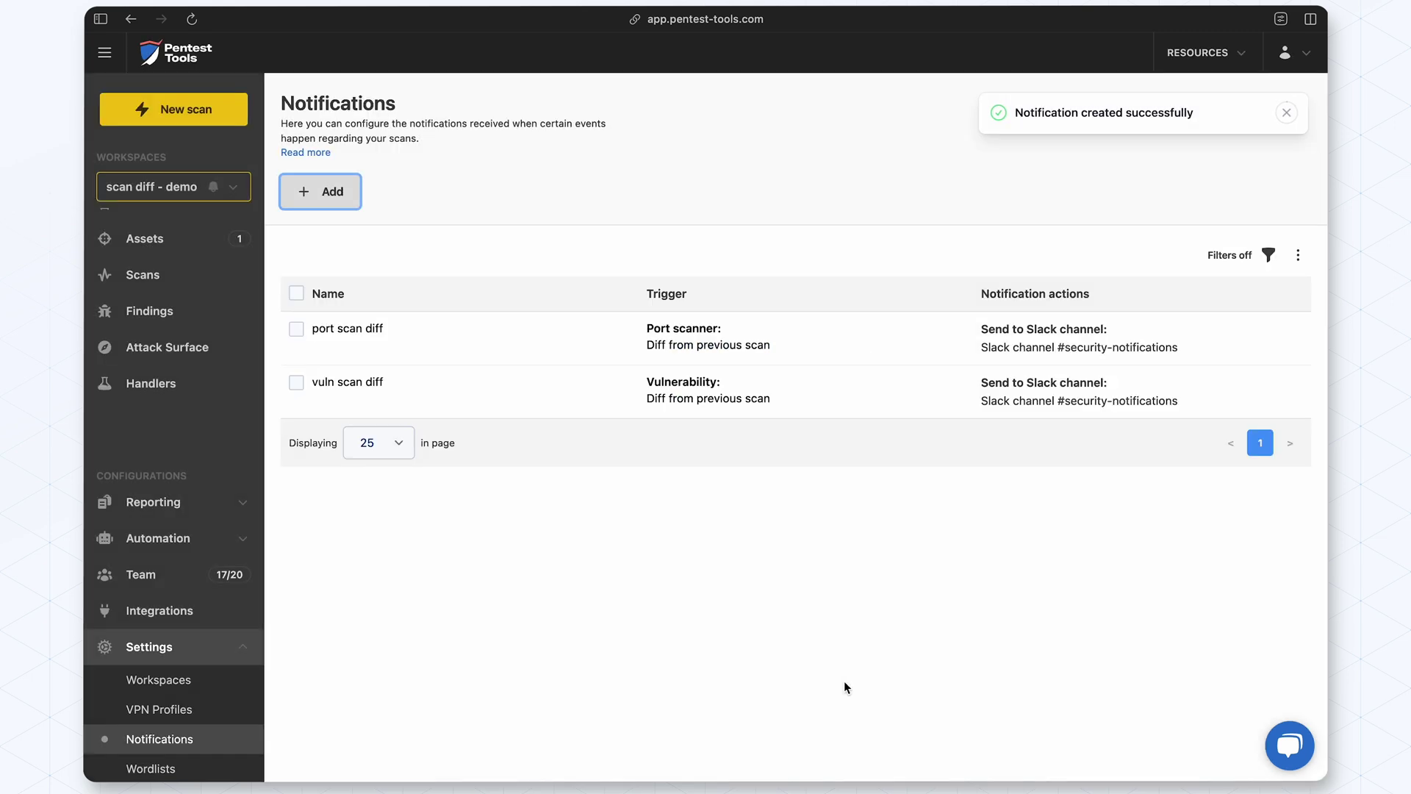
- Create a 'subdomain scan diff' notification triggered by Subdomains diff from previous scan
left_click(326, 197)
type("subdomain scan diff")
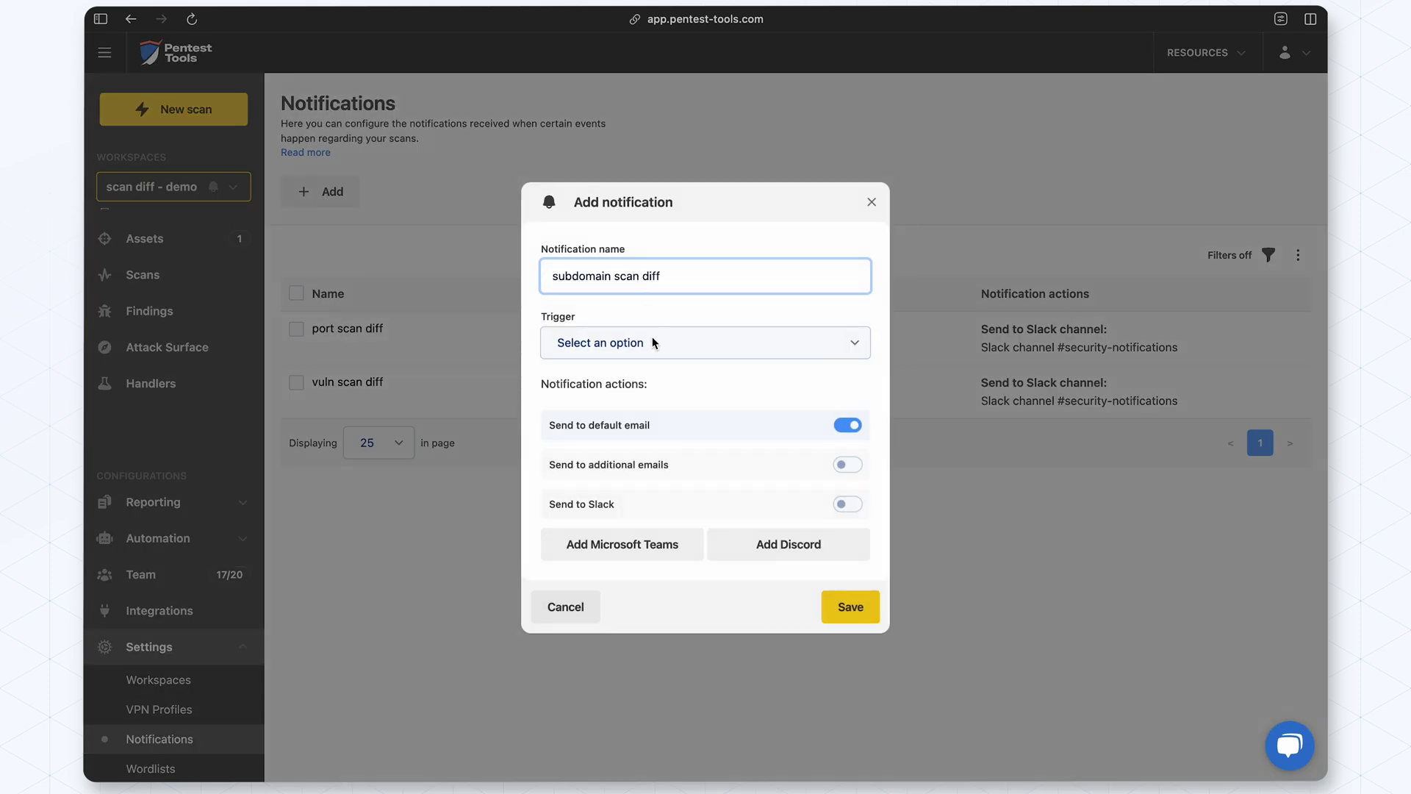
left_click(652, 343)
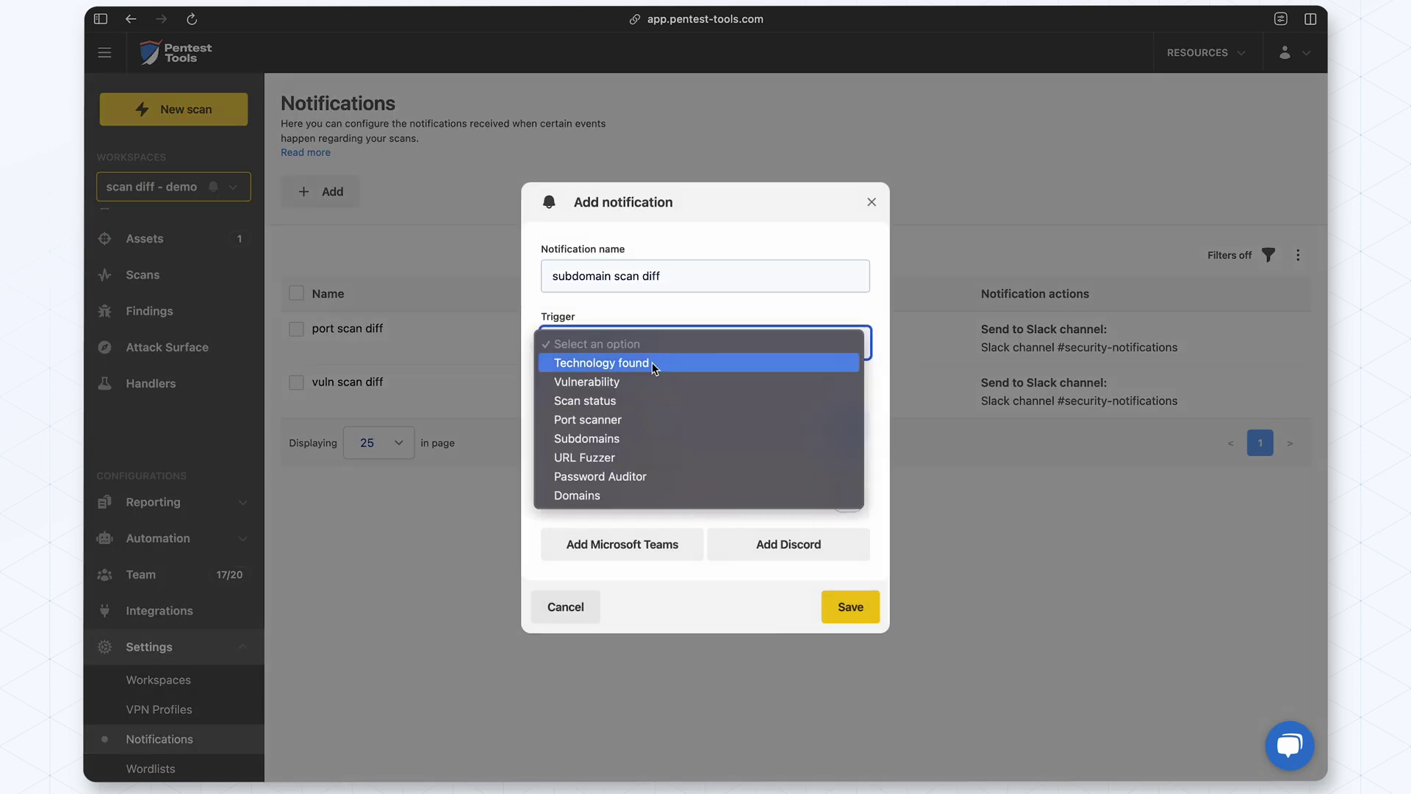
left_click(640, 438)
left_click(630, 344)
left_click(591, 422)
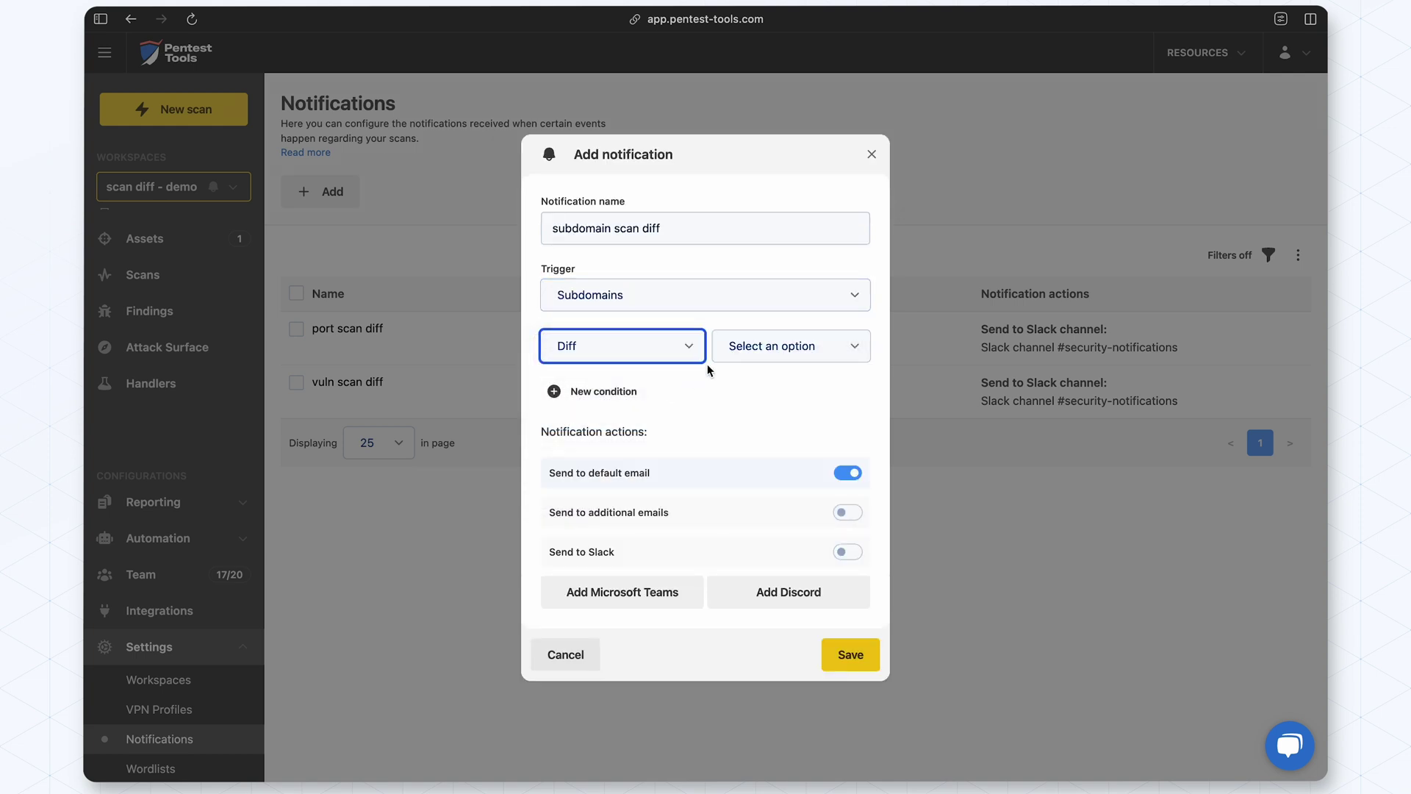
left_click(744, 346)
left_click(735, 366)
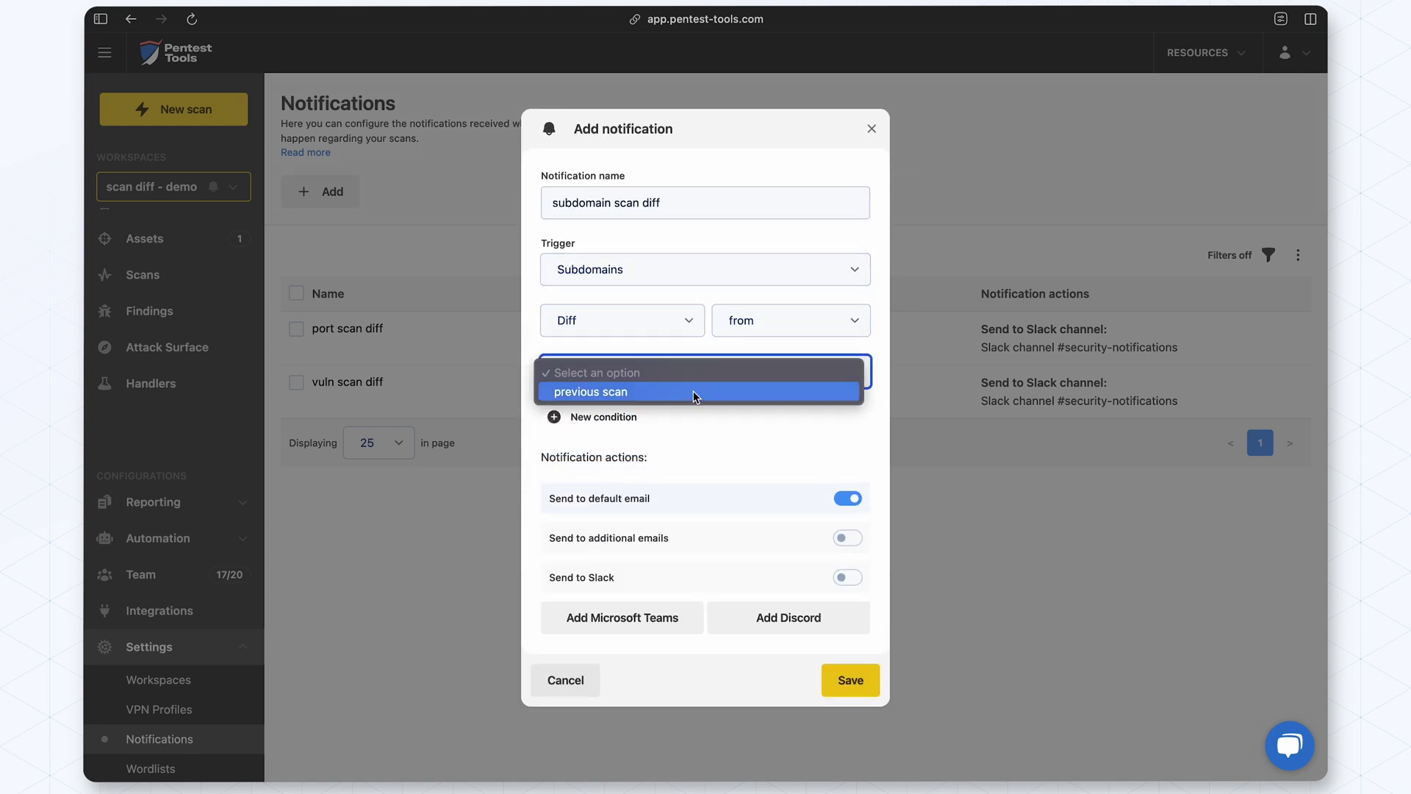
left_click(692, 392)
- Route it to Slack only, with default email turned off, and save it
left_click(845, 576)
left_click(846, 497)
left_click(847, 680)
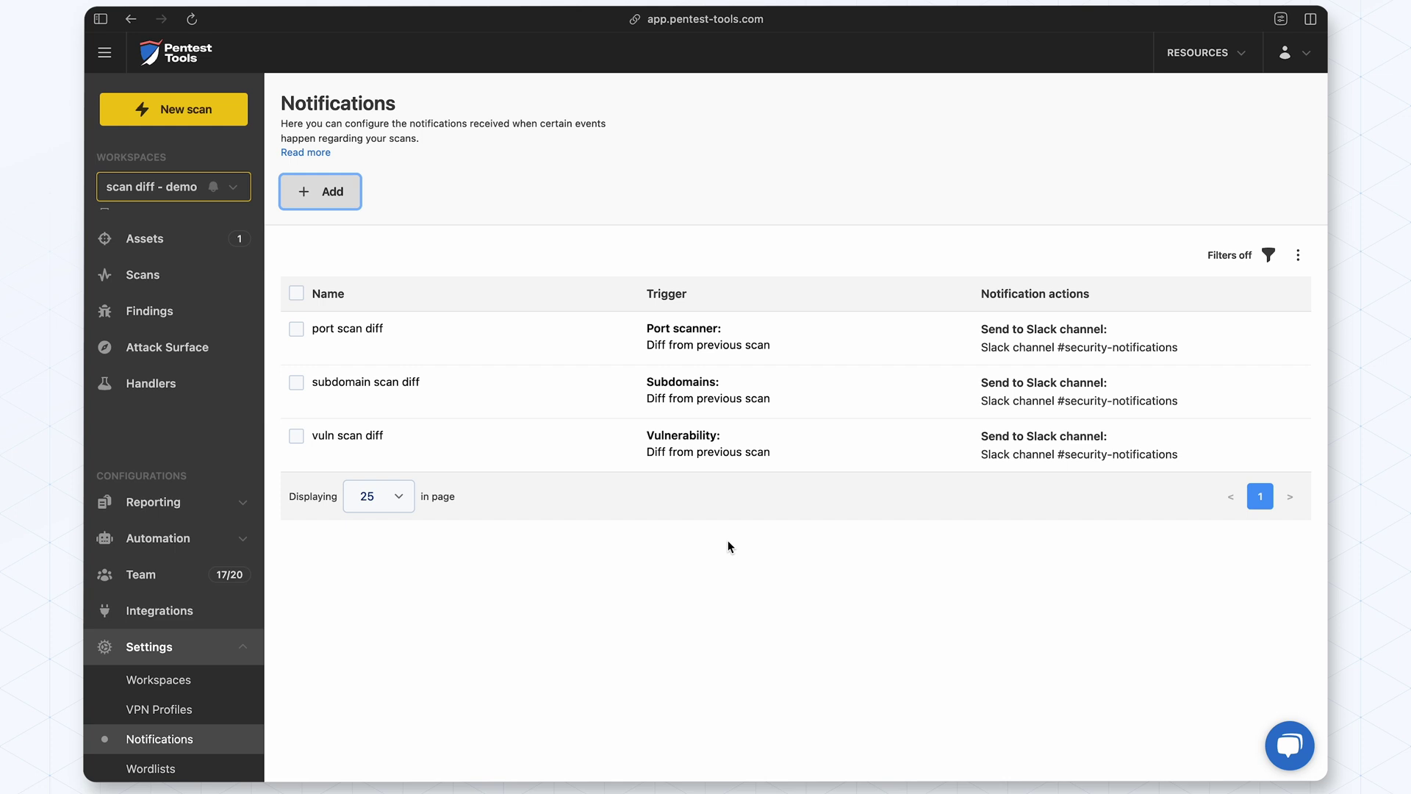
scroll(172, 441, "up", 2)
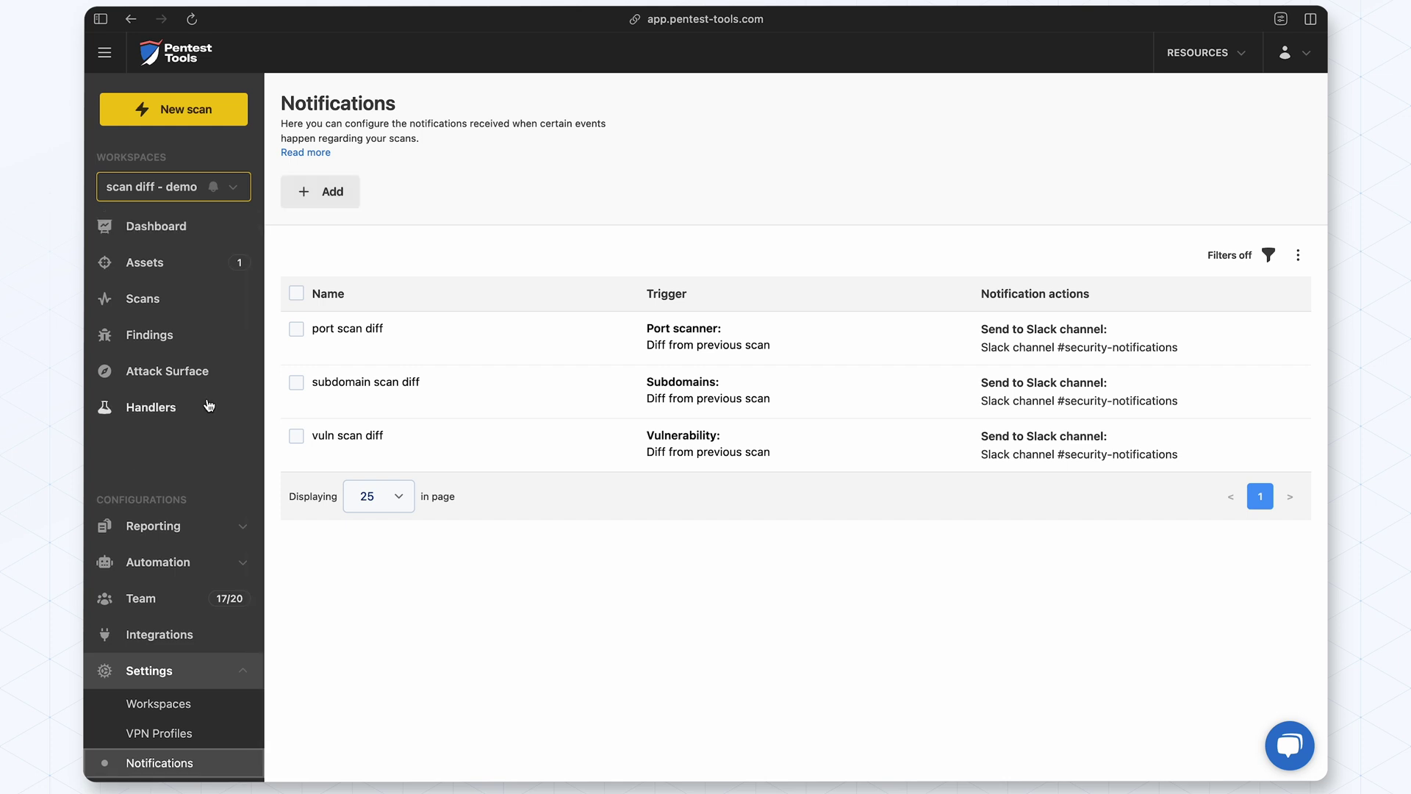
- Rescan pentest-ground.com with Subdomain Finder using the 'subdomains' DNS enumeration wordlist
left_click(188, 298)
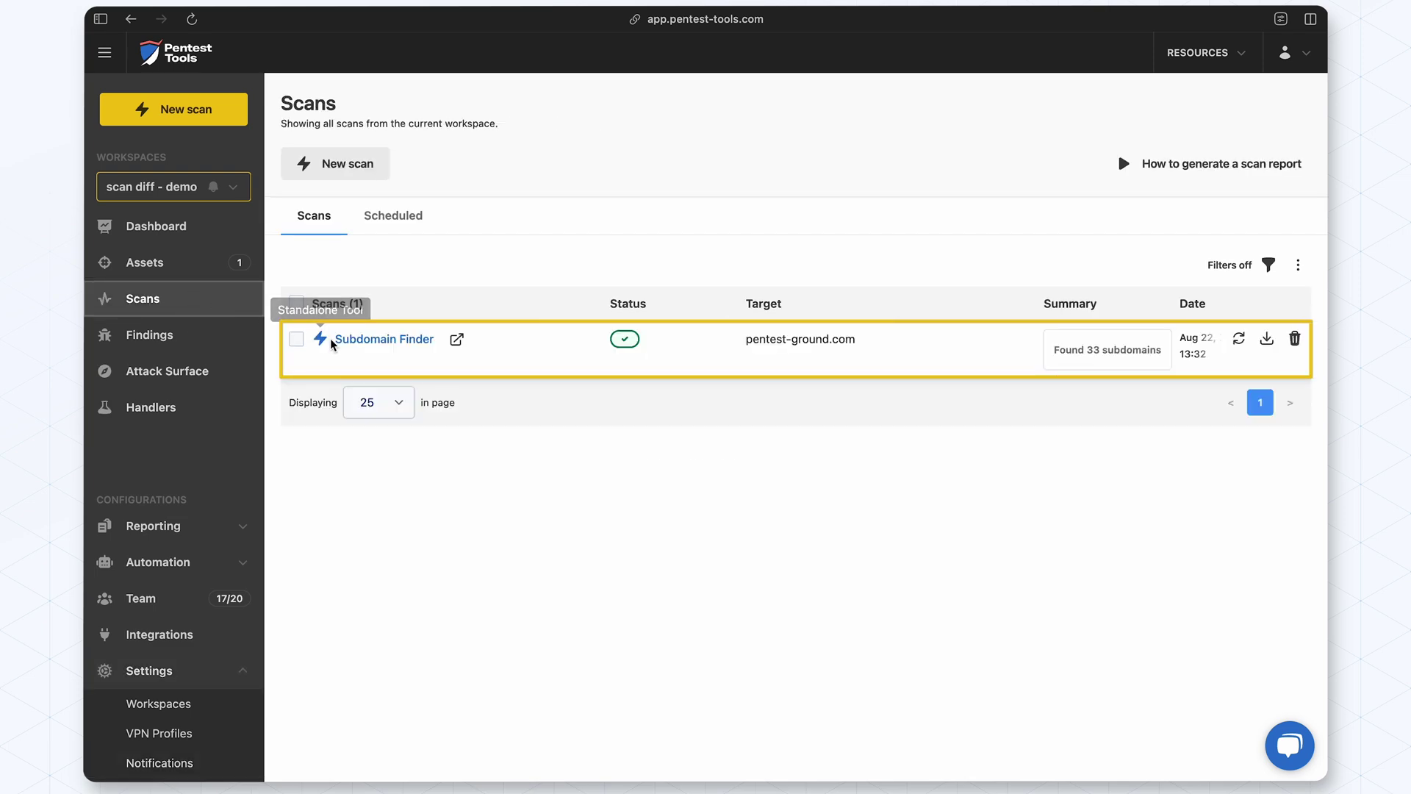
mouse_move(1108, 350)
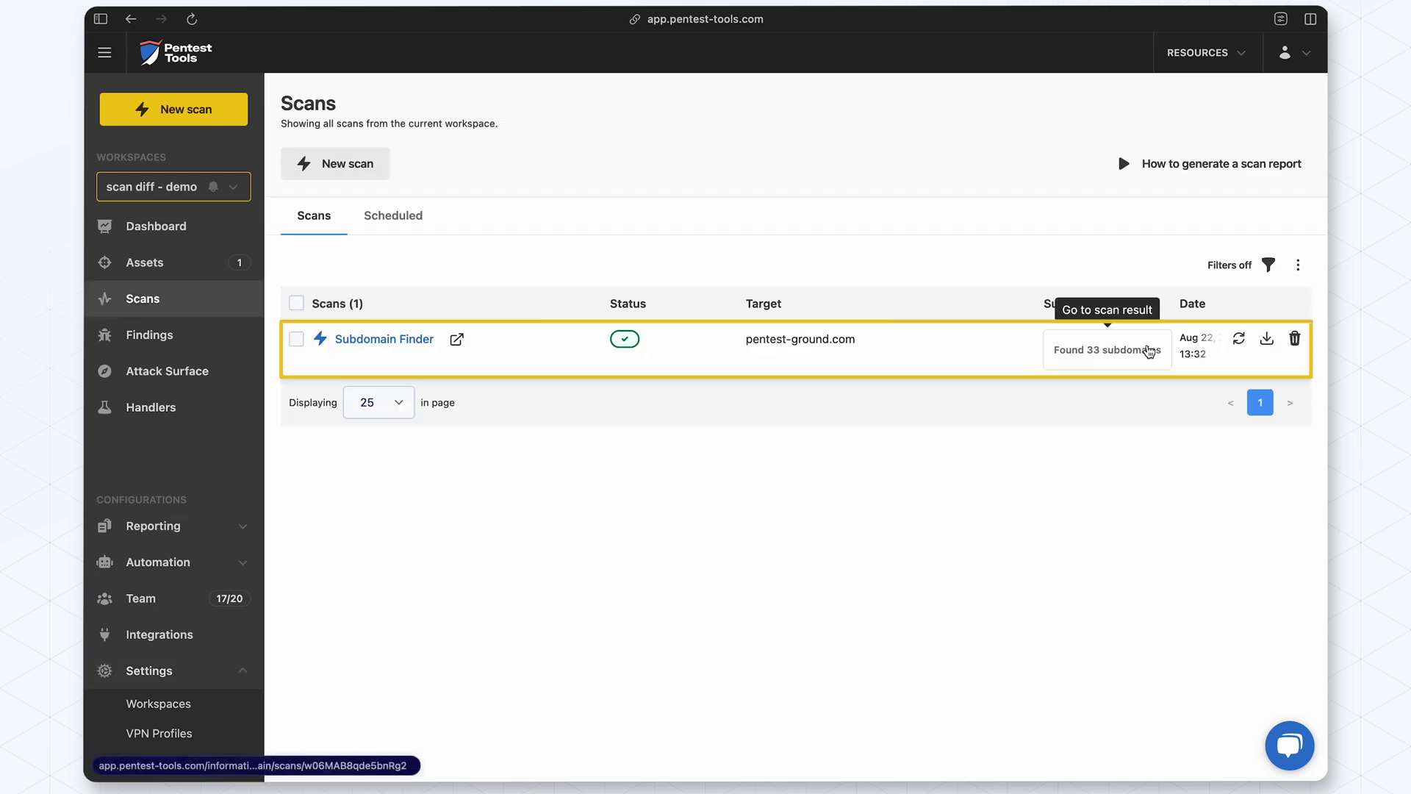
left_click(1239, 339)
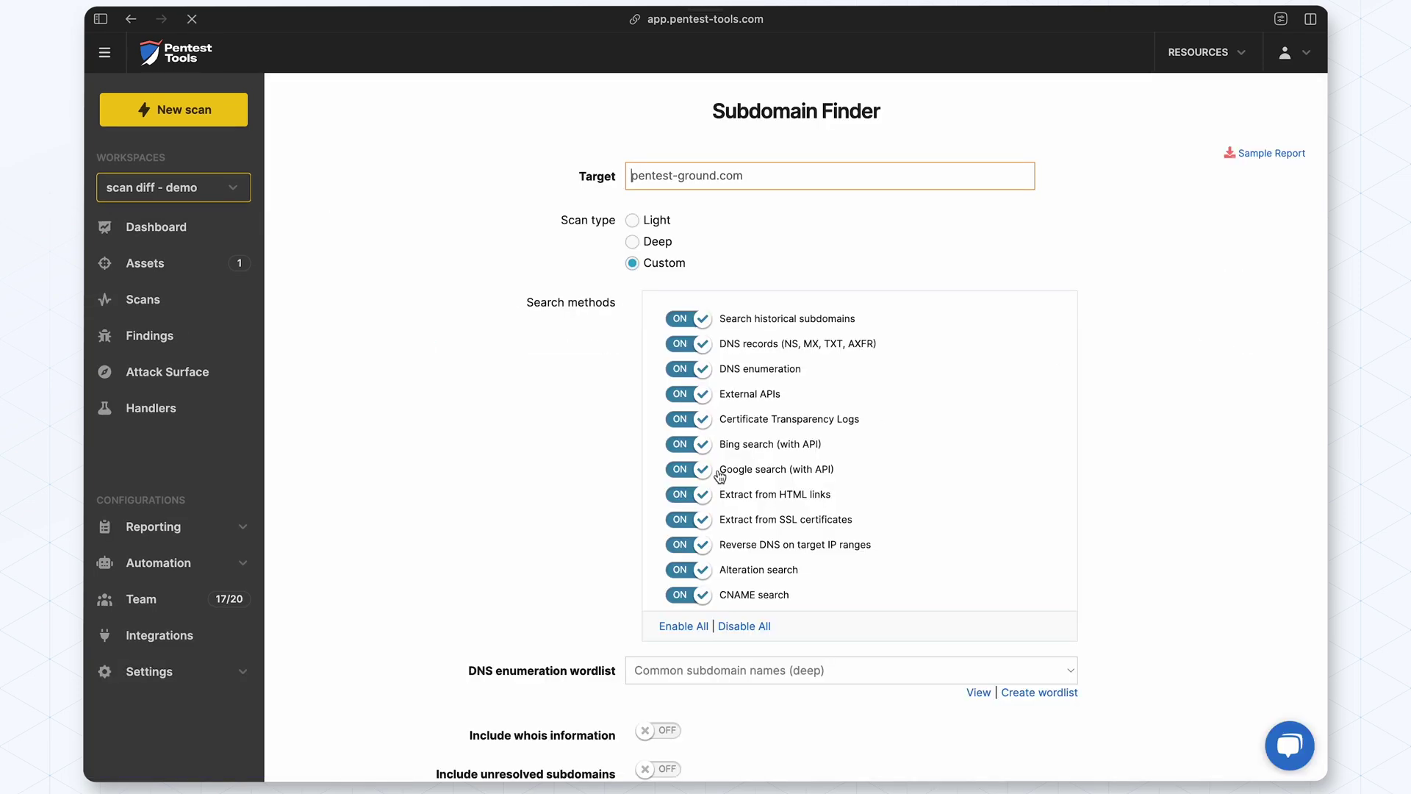
scroll(720, 477, "down", 3)
left_click(720, 516)
scroll(718, 610, "down", 5)
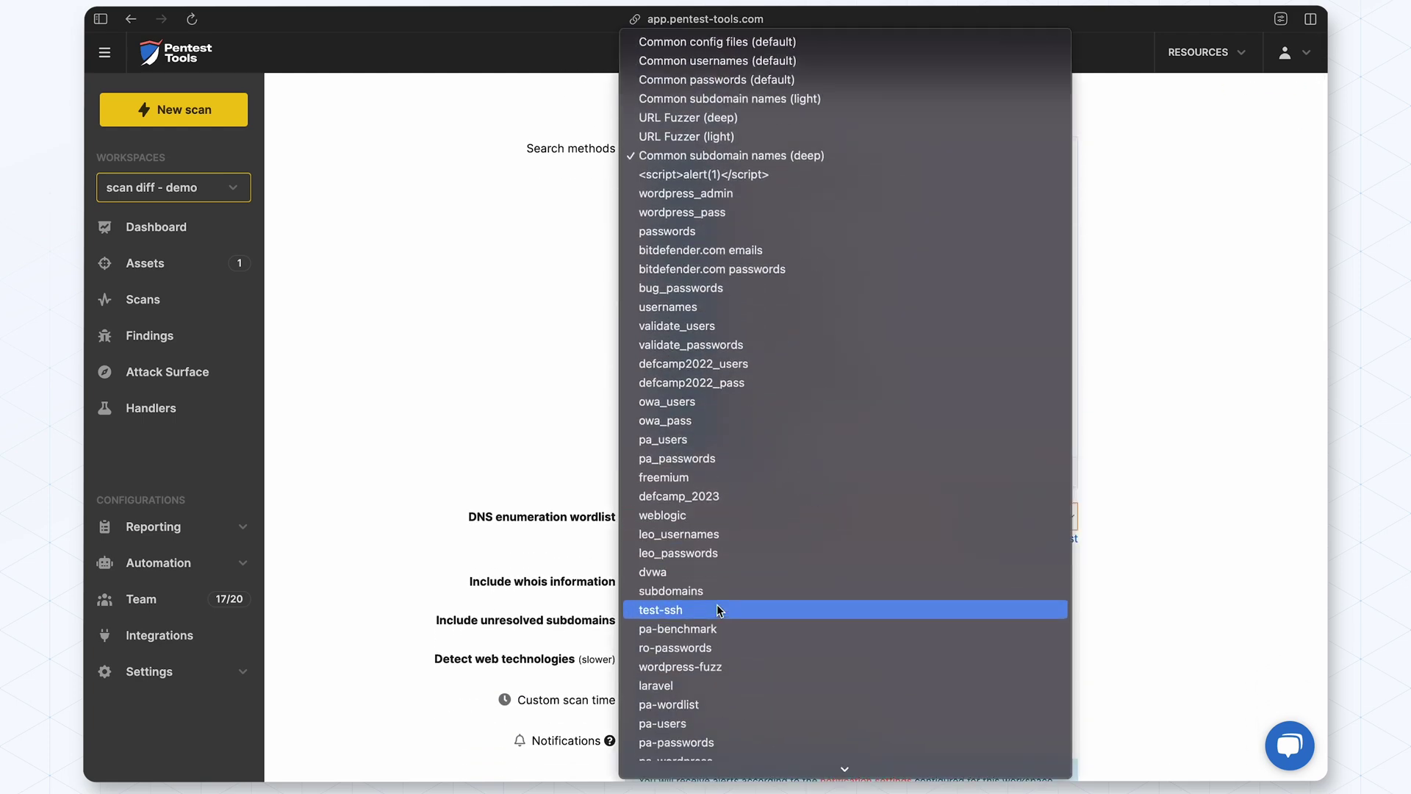
scroll(718, 609, "down", 3)
scroll(718, 612, "down", 2)
left_click(734, 275)
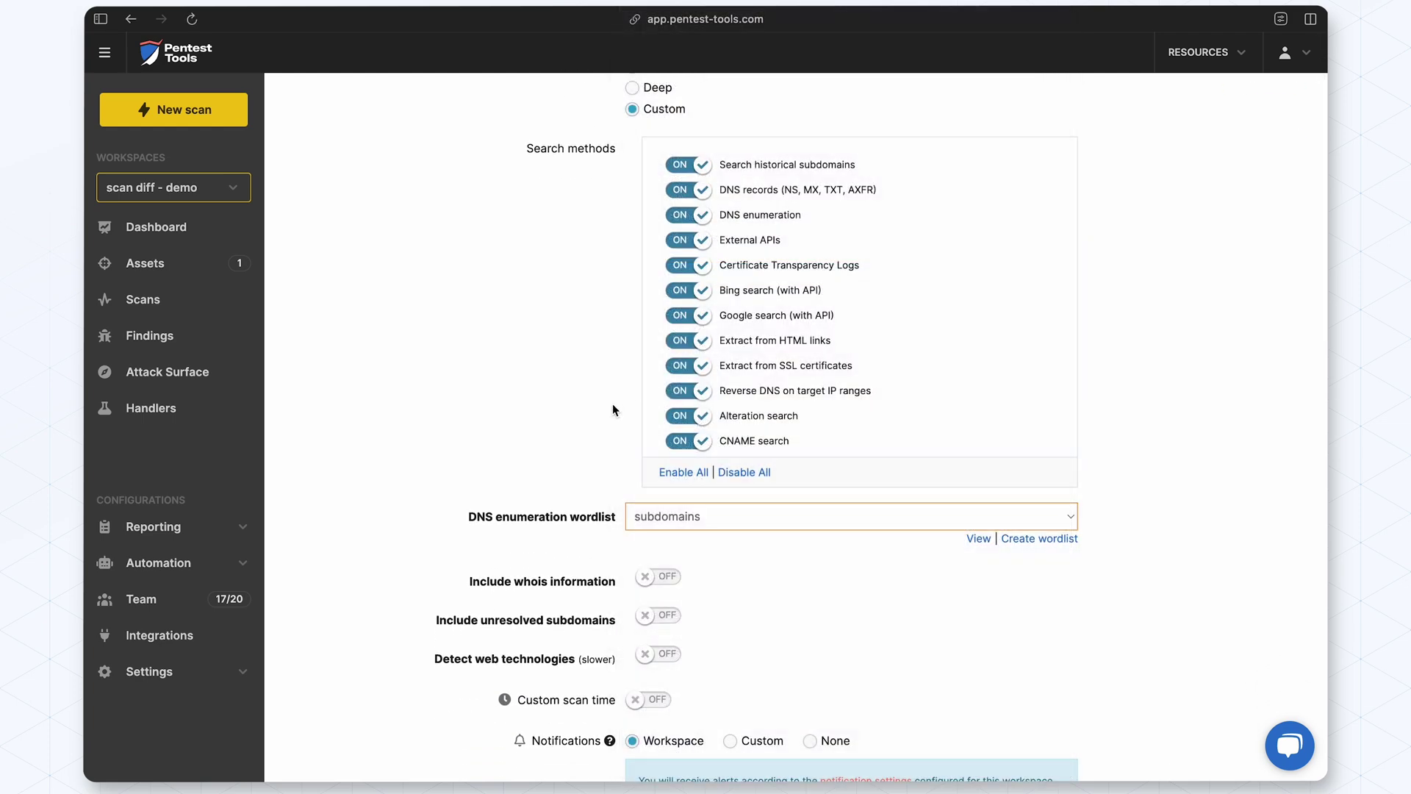
scroll(597, 428, "down", 2)
scroll(595, 433, "down", 2)
left_click(867, 707)
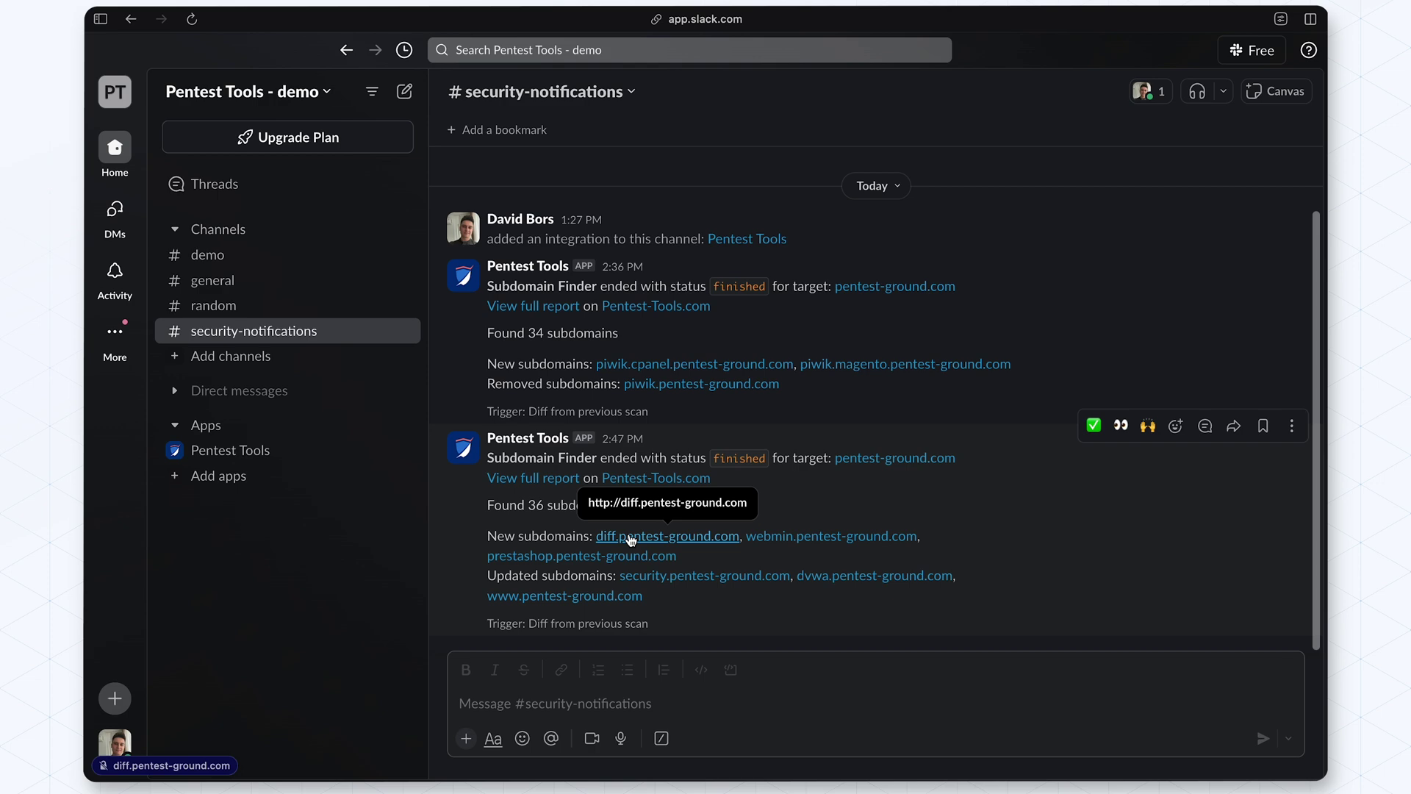
- Copy the diff.pentest-ground.com link from the Slack subdomain diff alert
right_click(631, 539)
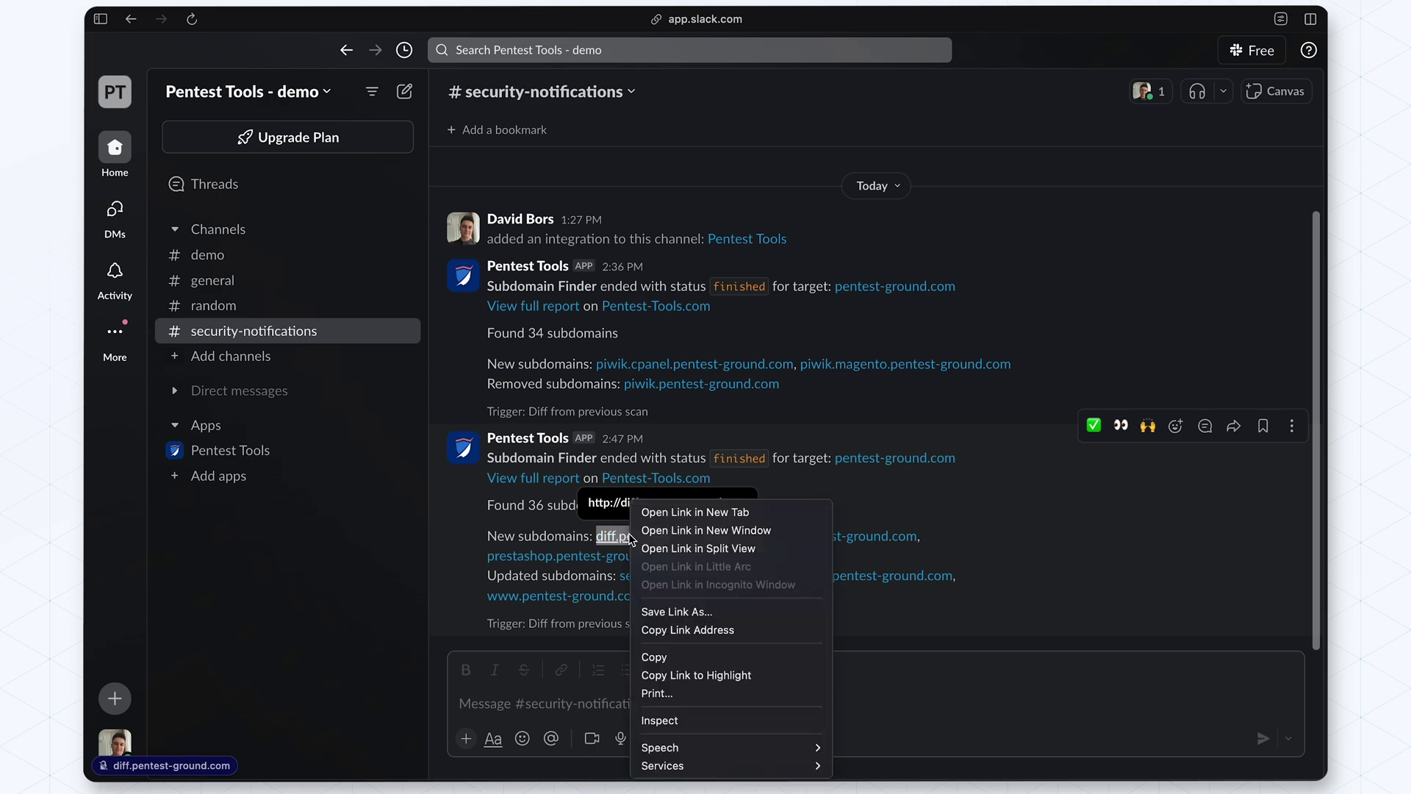
left_click(667, 658)
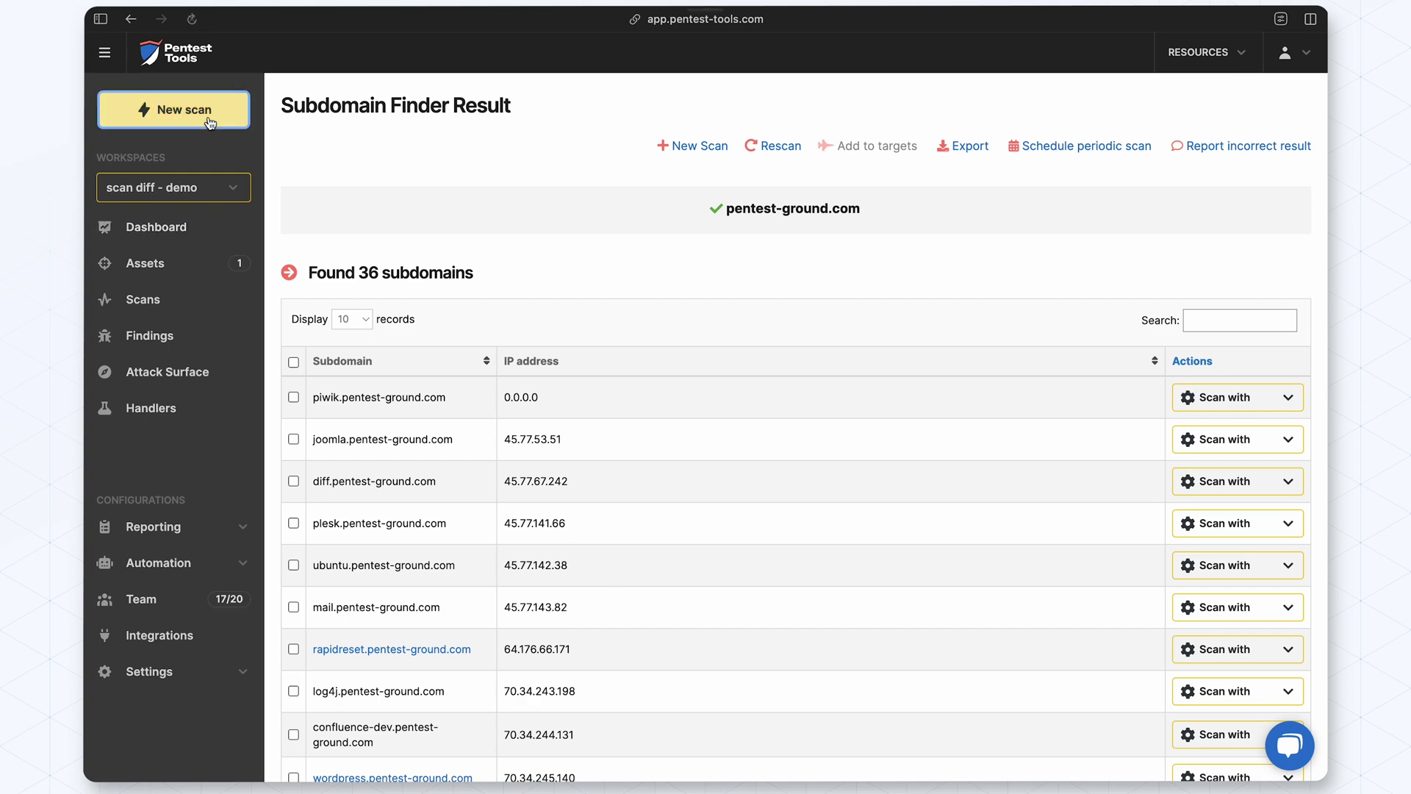
- Start a Network Scanner scan of diff.pentest-ground.com with the host-alive check off
left_click(209, 122)
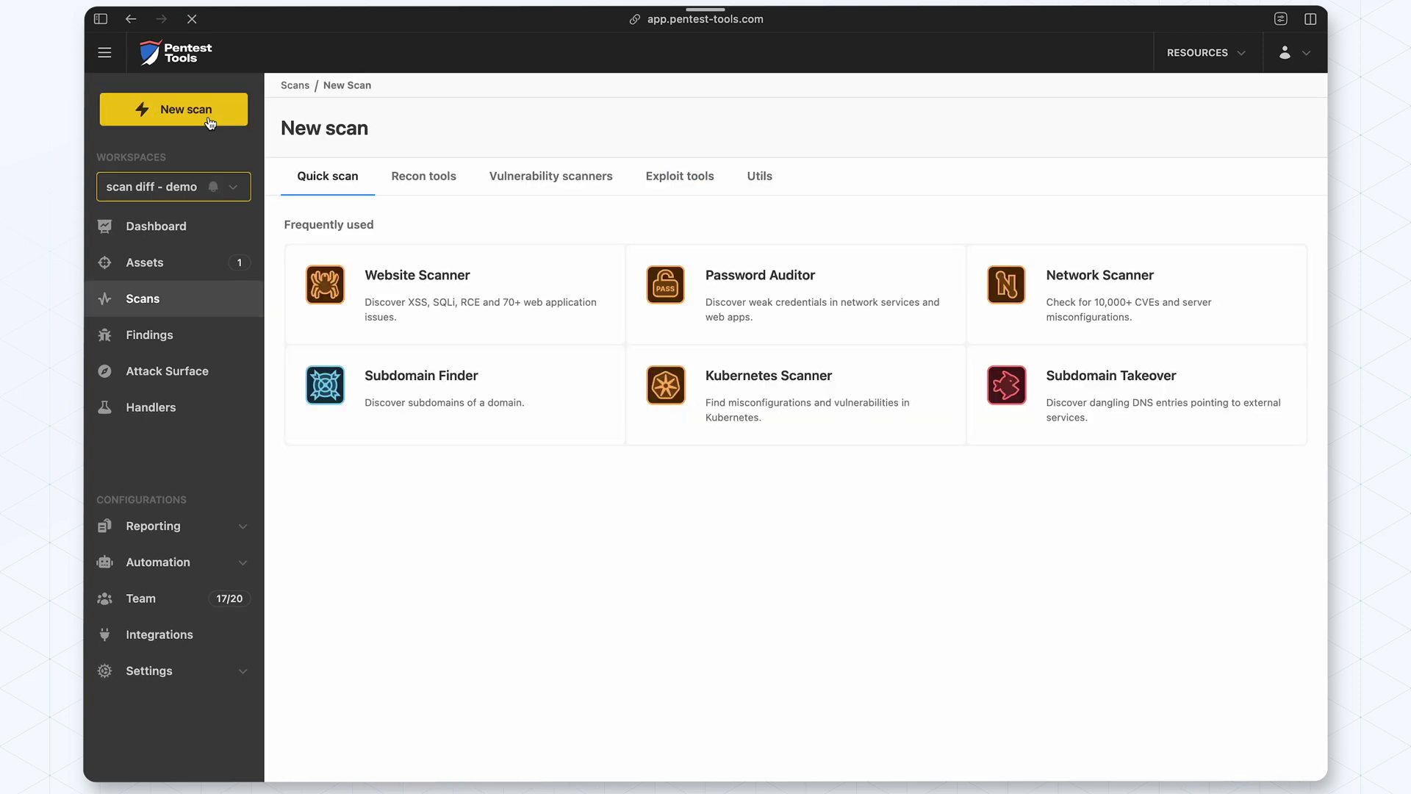
left_click(982, 287)
type("diff.pentest-ground.com")
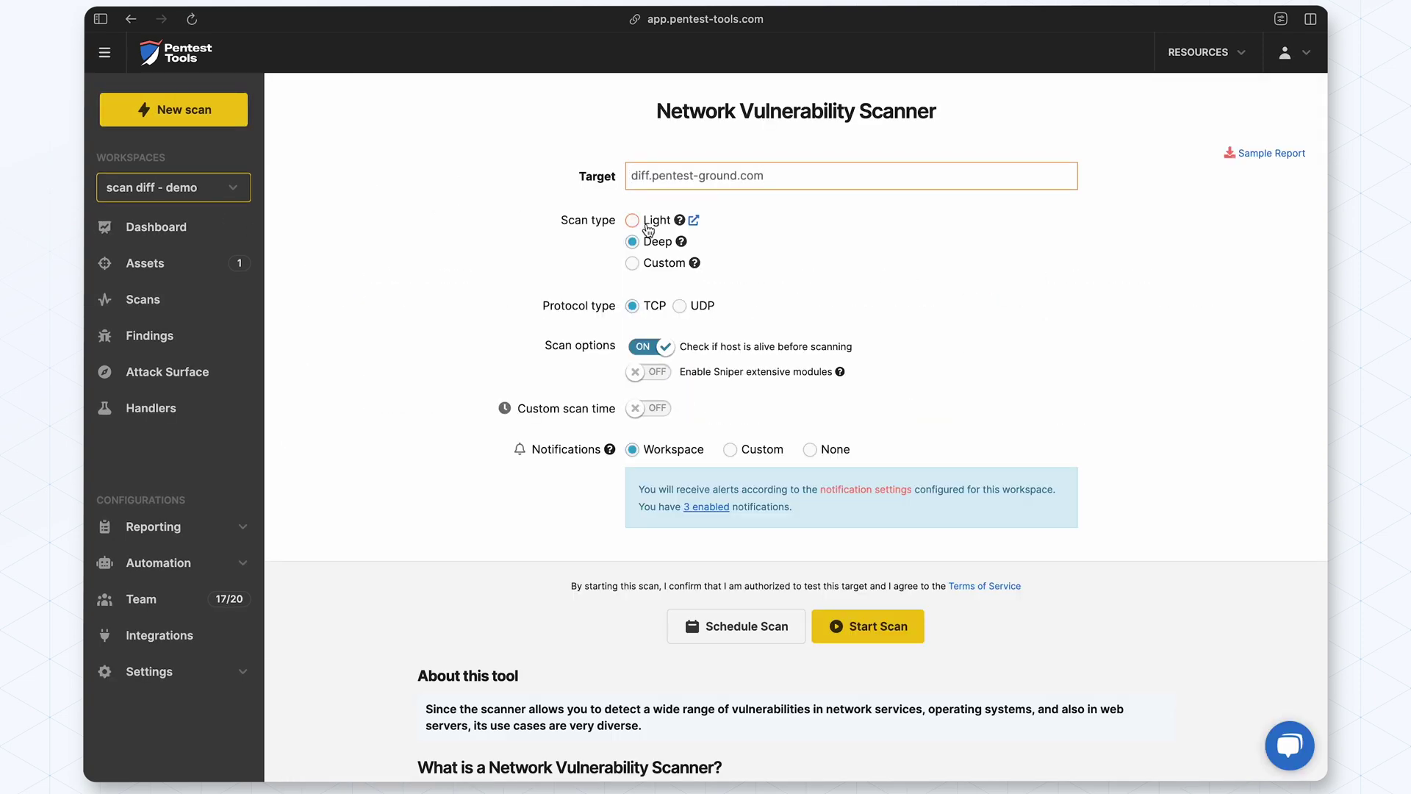
scroll(618, 259, "down", 1)
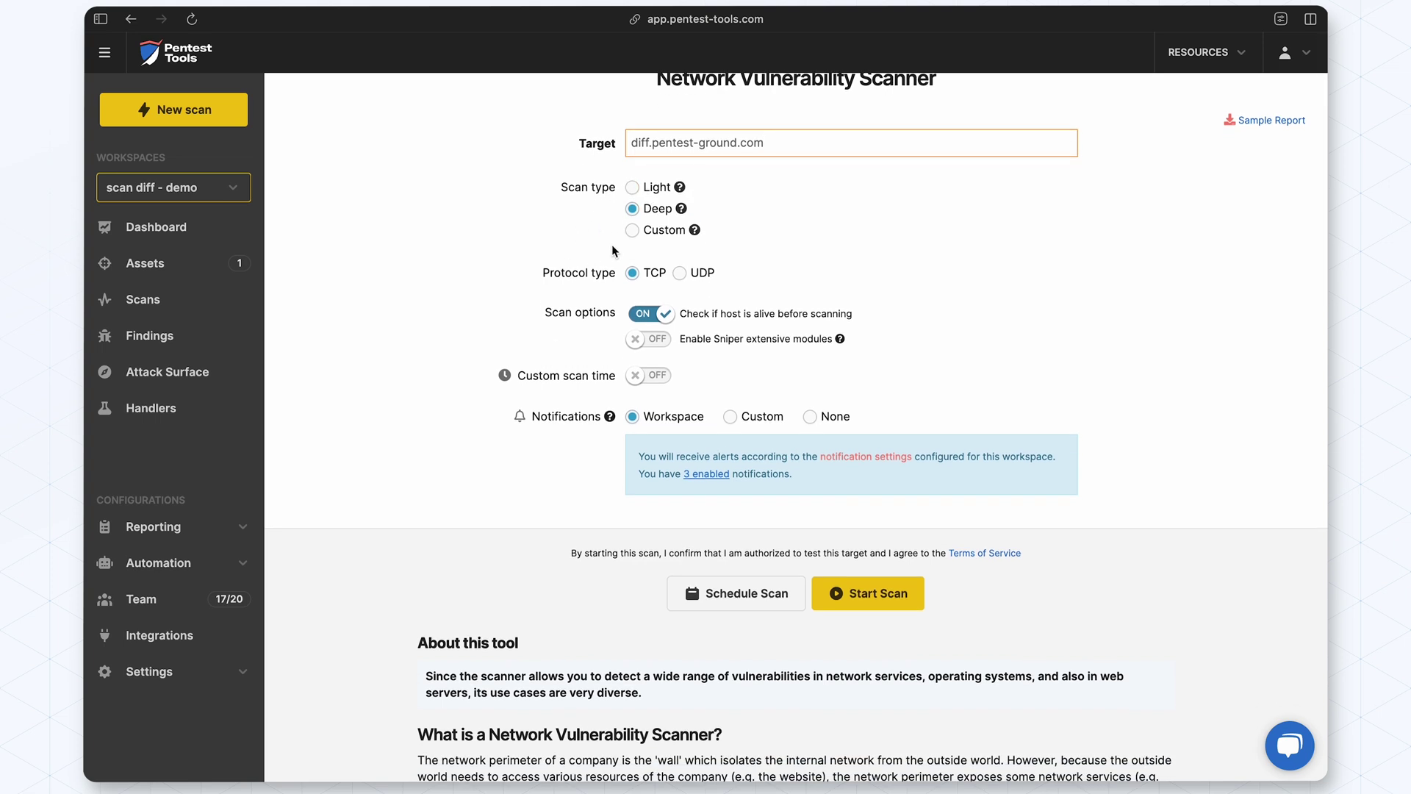
scroll(613, 252, "down", 1)
left_click(645, 284)
left_click(866, 571)
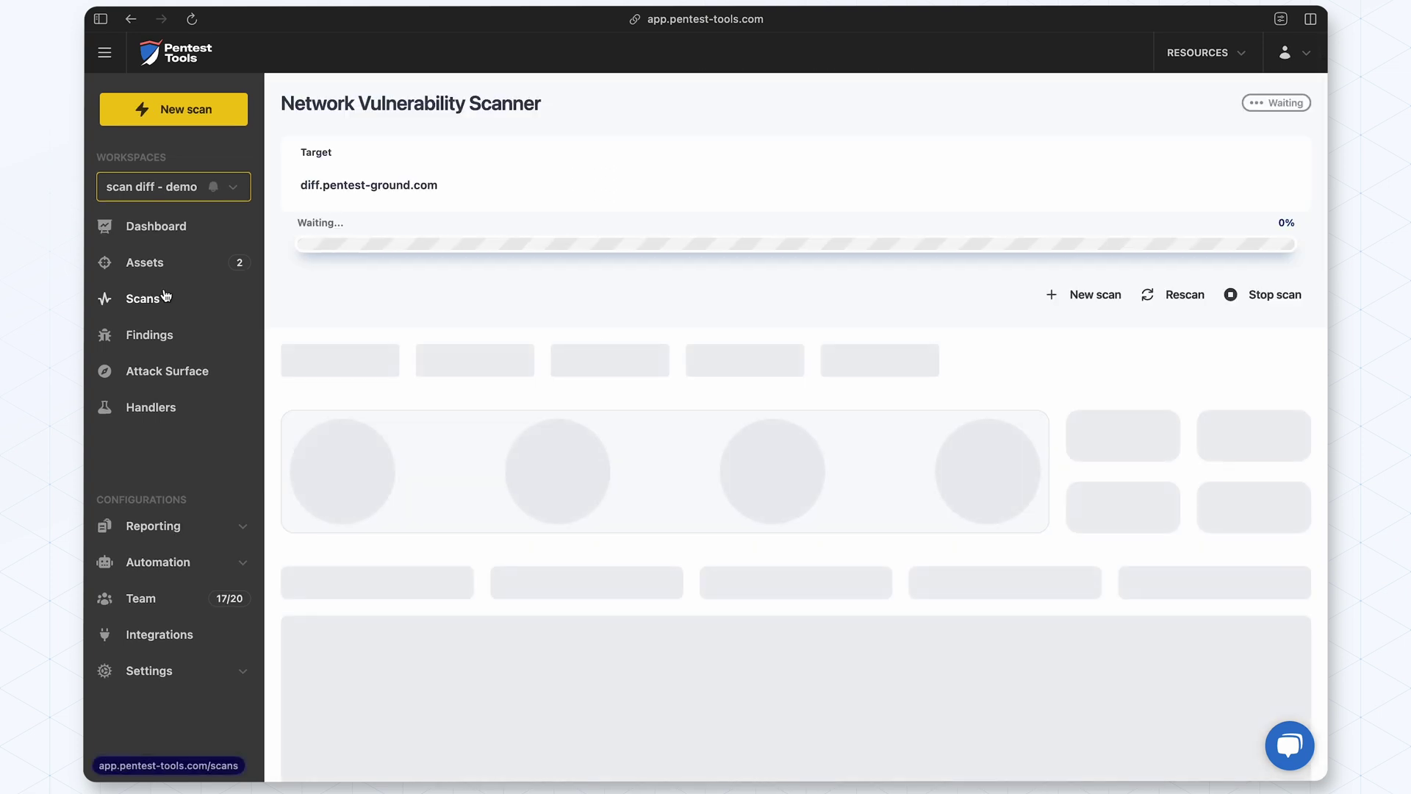
- Start a Port Scanner scan of diff.pentest-ground.com with the host-alive check off
left_click(194, 123)
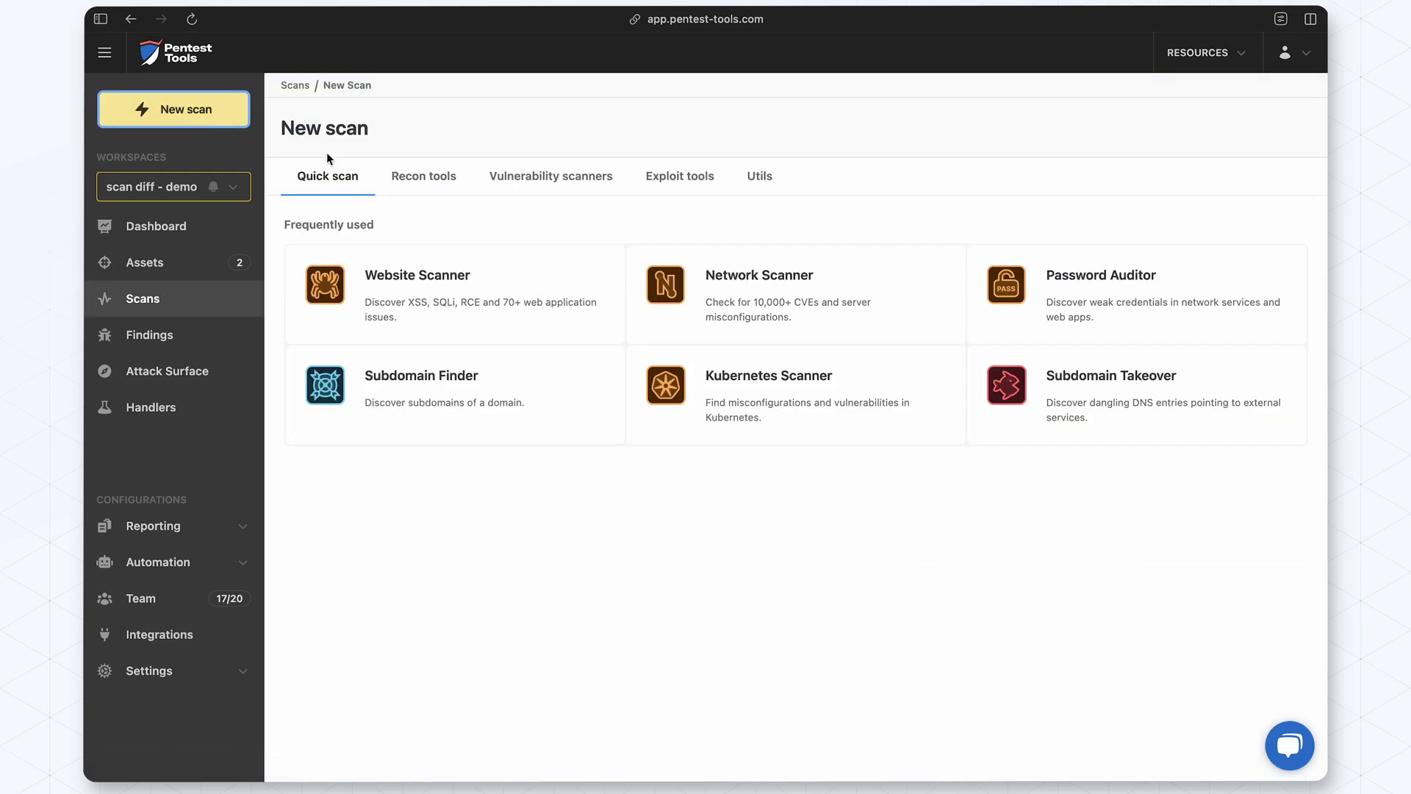
left_click(423, 179)
left_click(426, 619)
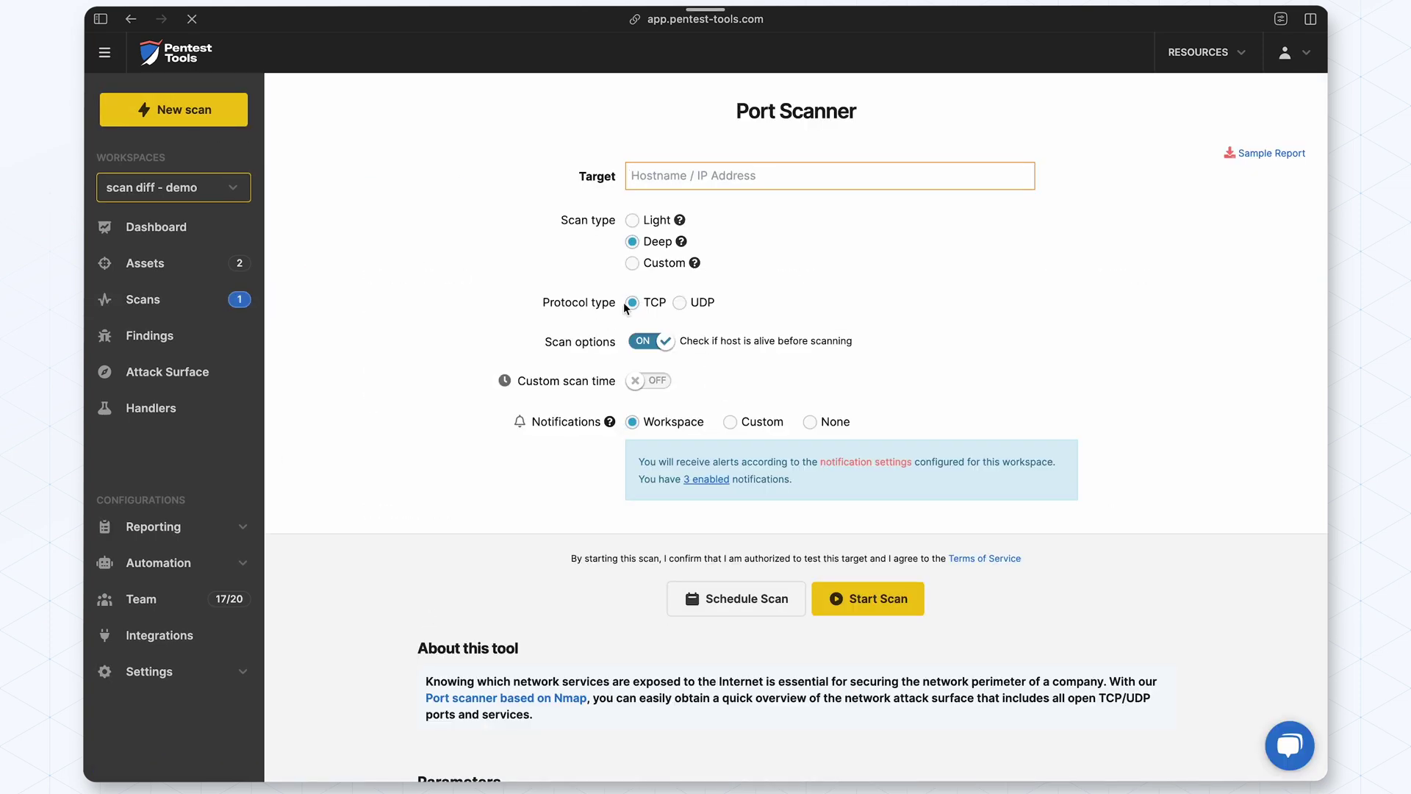
type("diff.pentest-ground.com")
left_click(549, 251)
scroll(585, 276, "down", 1)
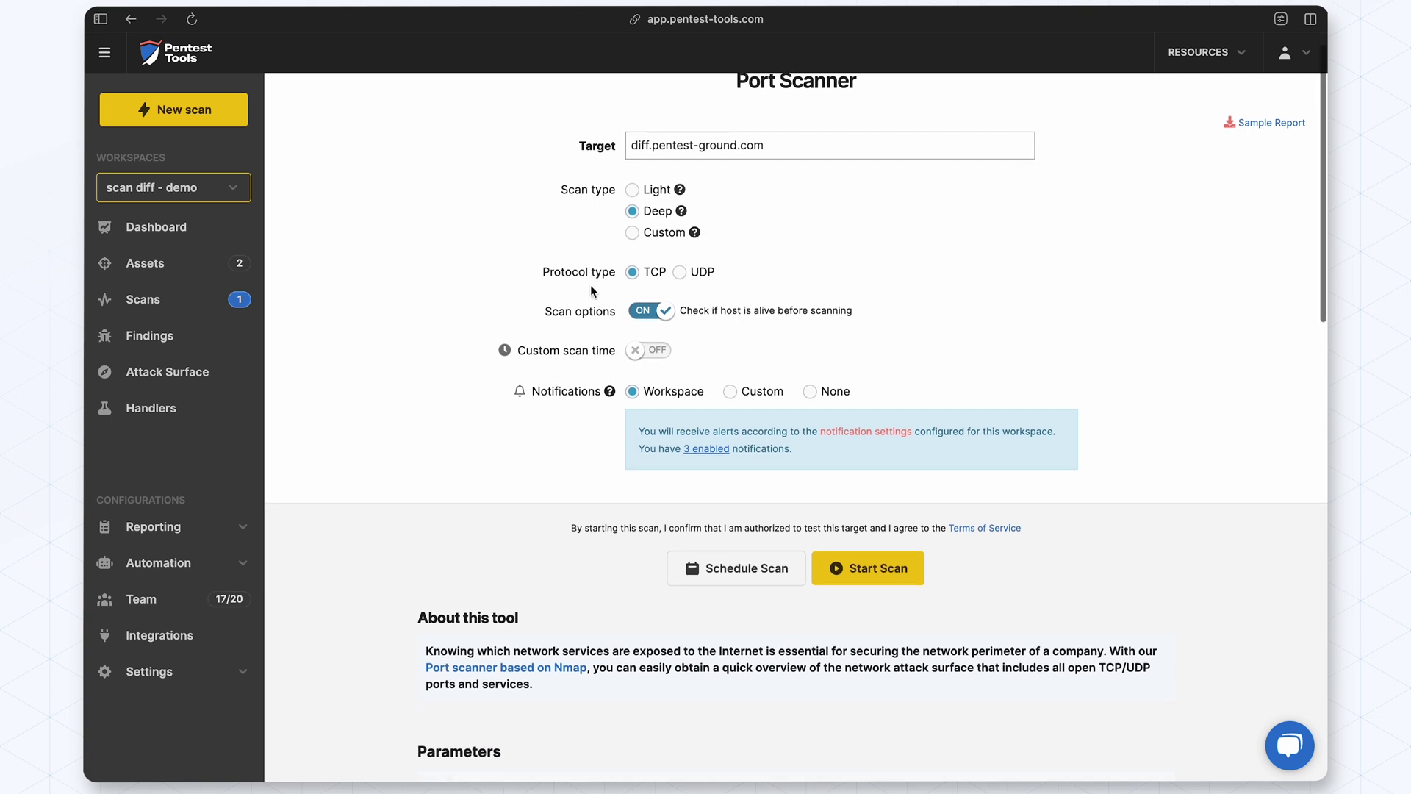
left_click(646, 300)
left_click(848, 552)
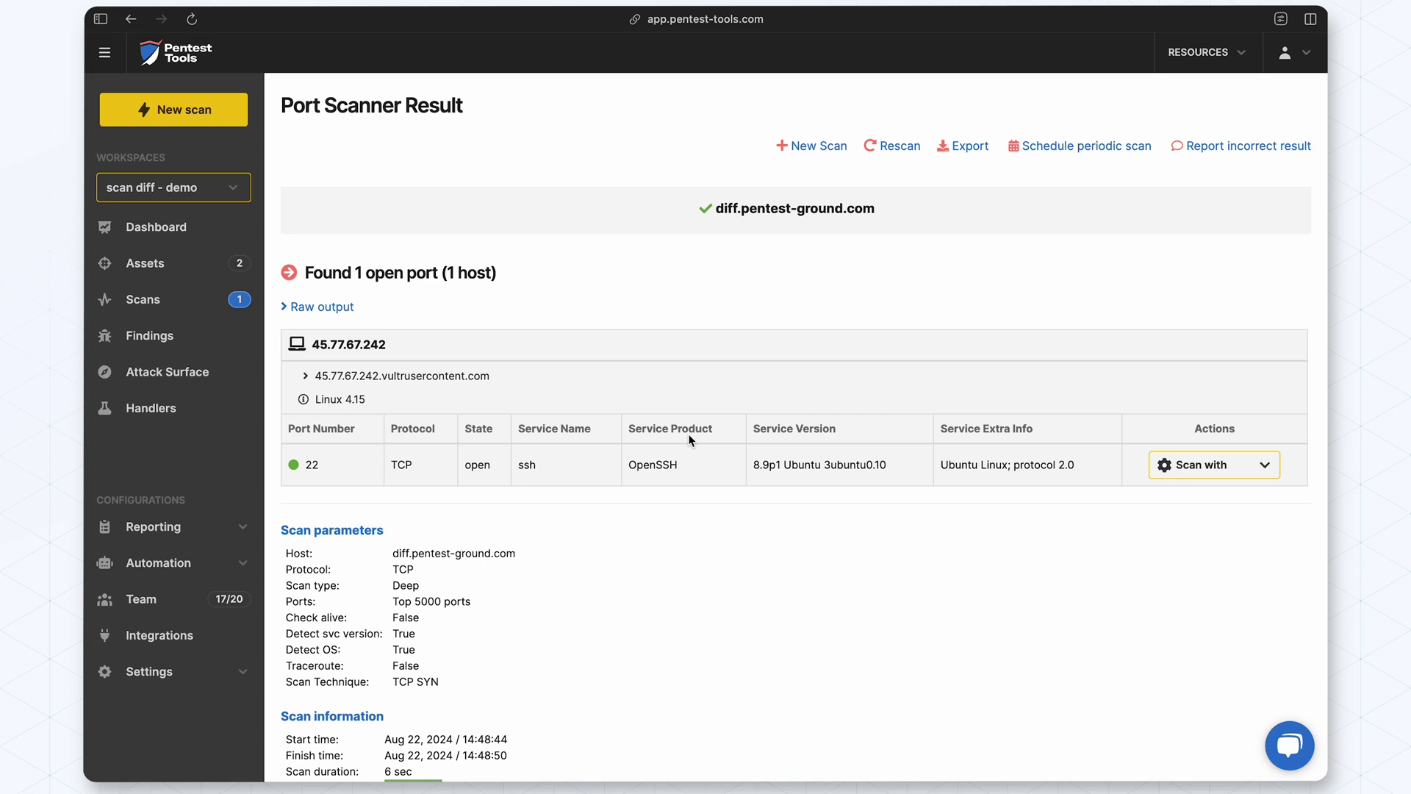
- Open the Scans list from the left sidebar
left_click(163, 302)
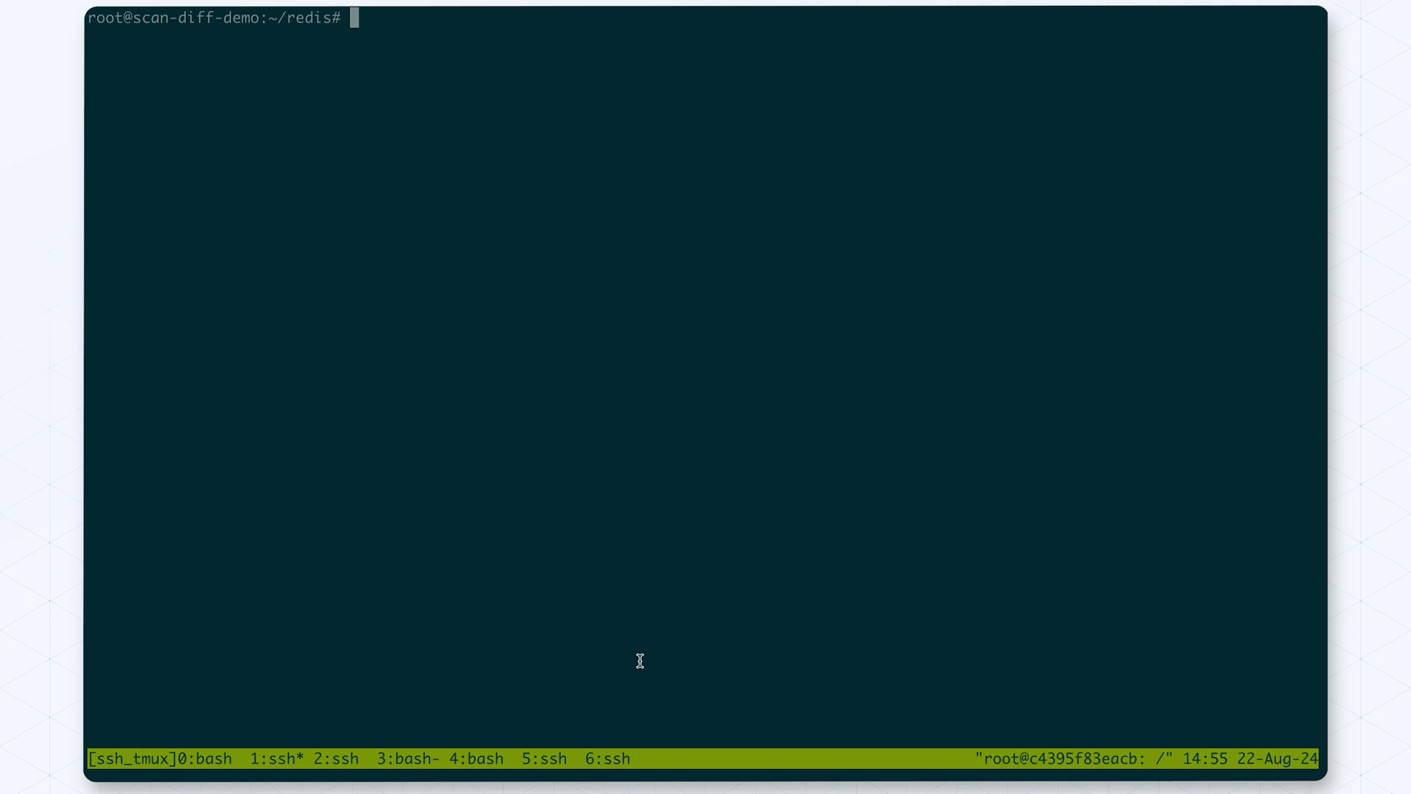
type("docker compose up -d")
- Run 'docker compose up -d' in the redis directory
key("Return")
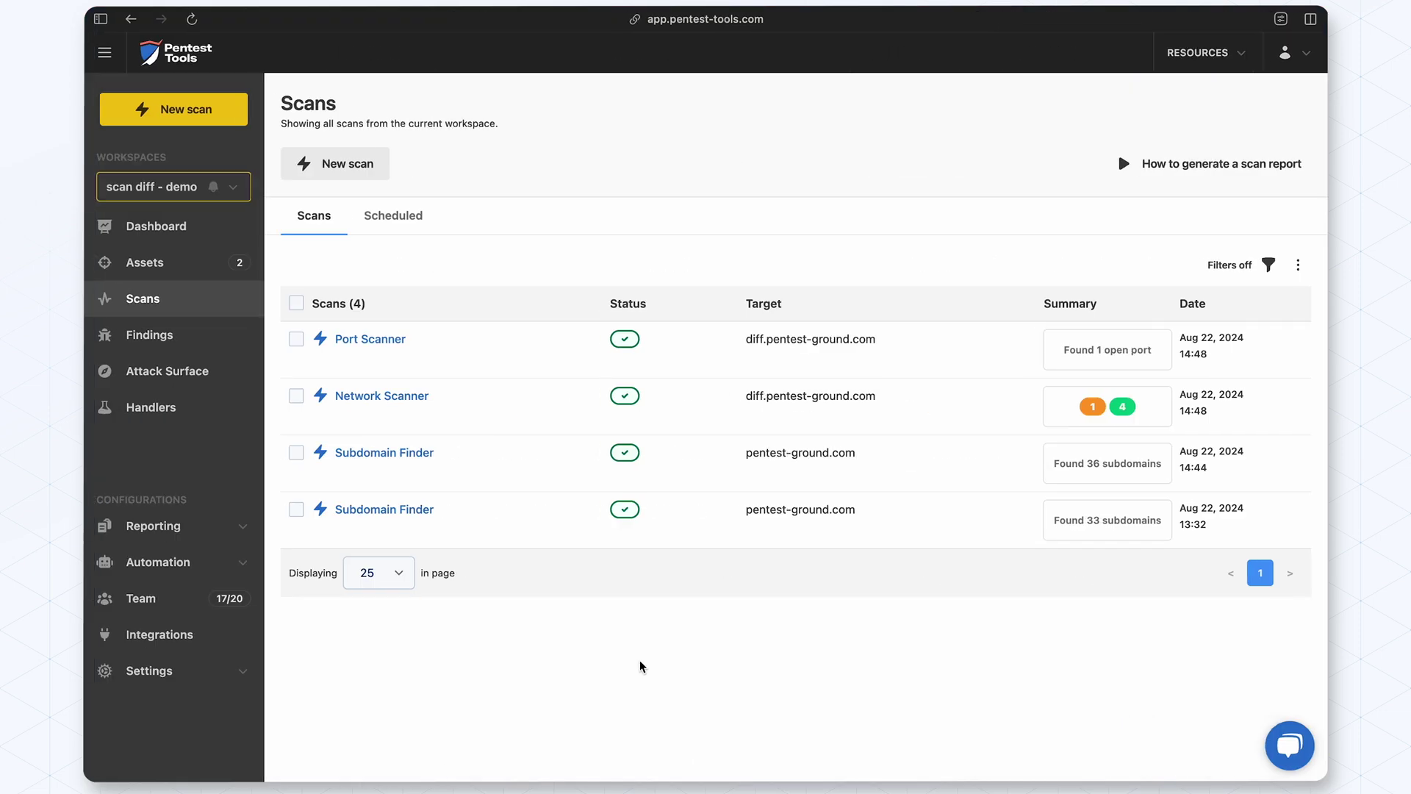
mouse_move(1206, 351)
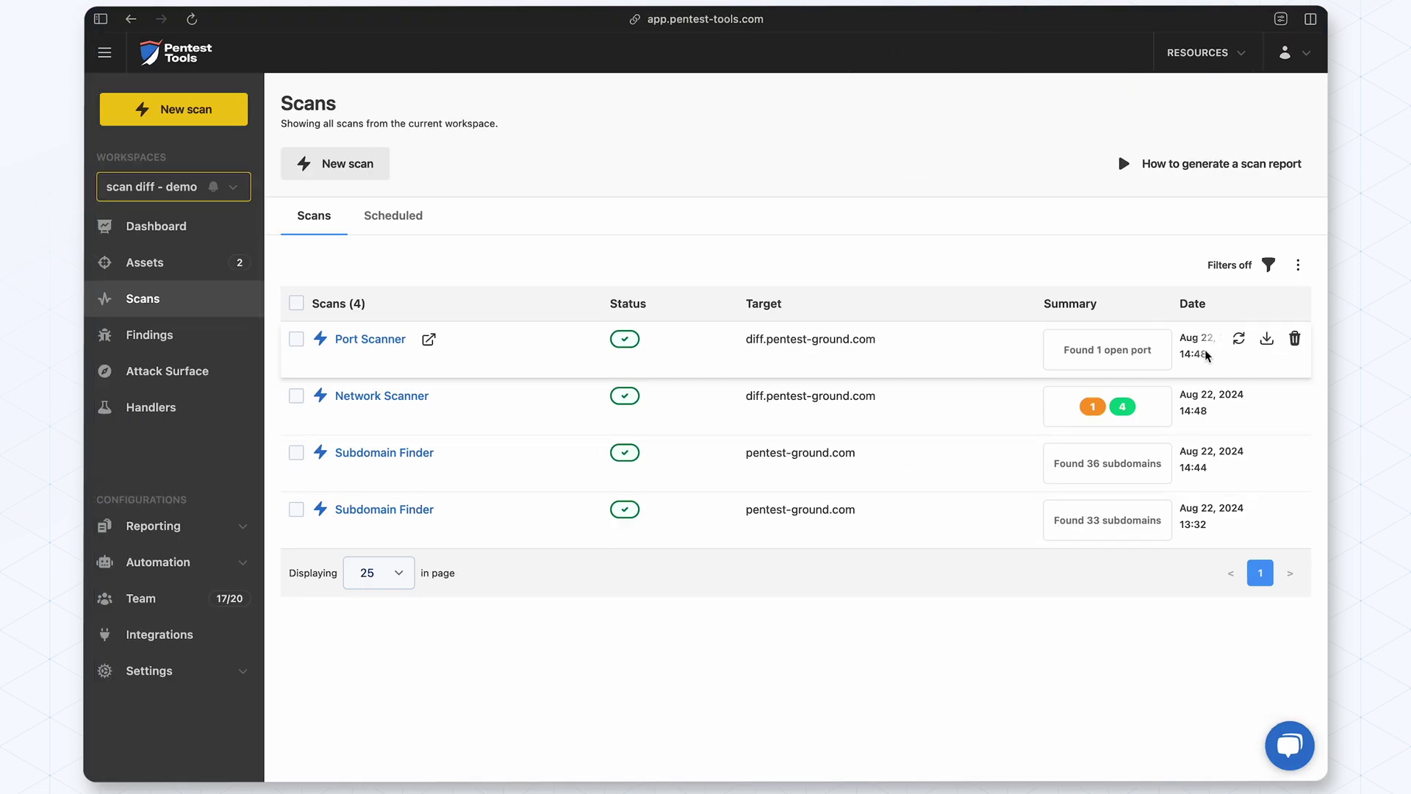
- Rerun the port scan on diff.pentest-ground.com
left_click(1239, 339)
left_click(868, 599)
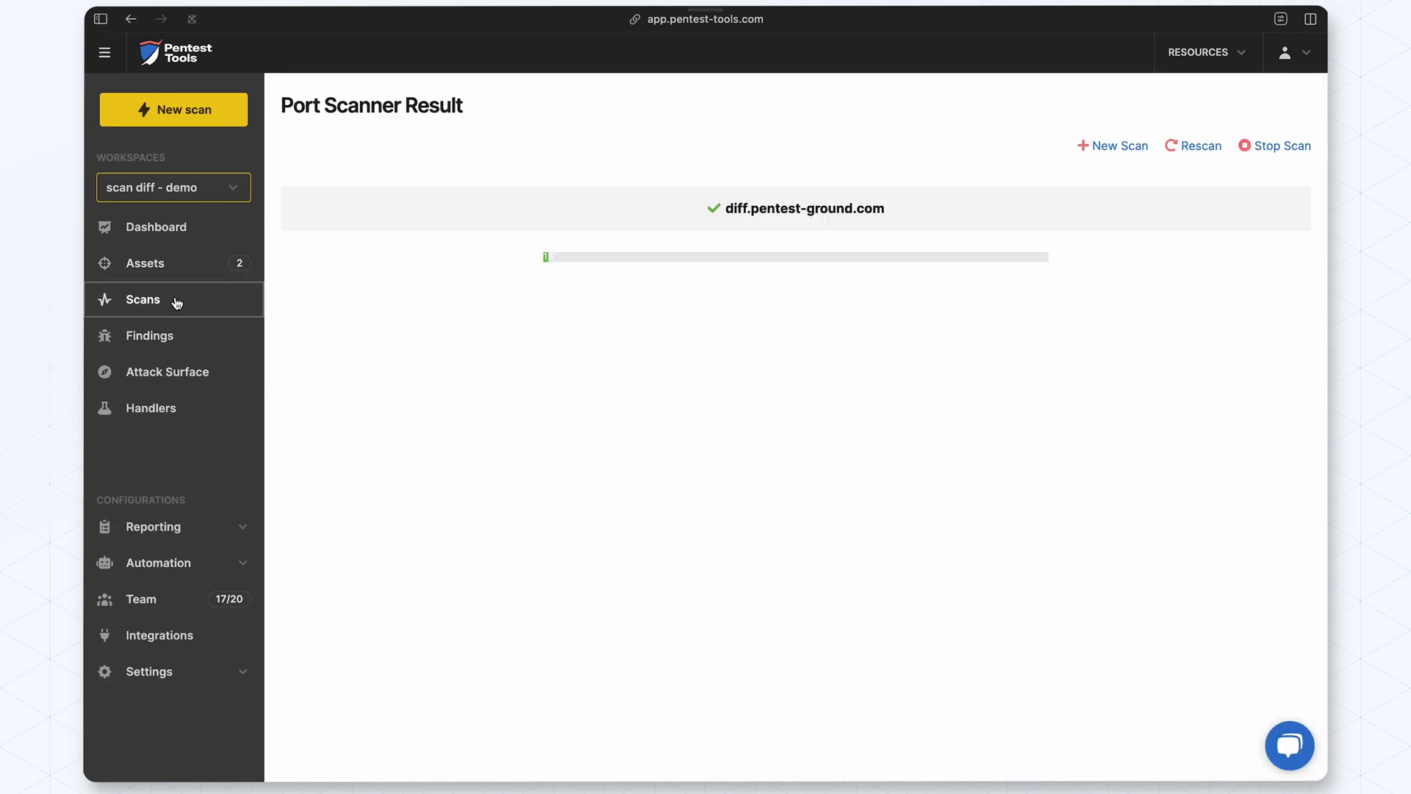
left_click(176, 300)
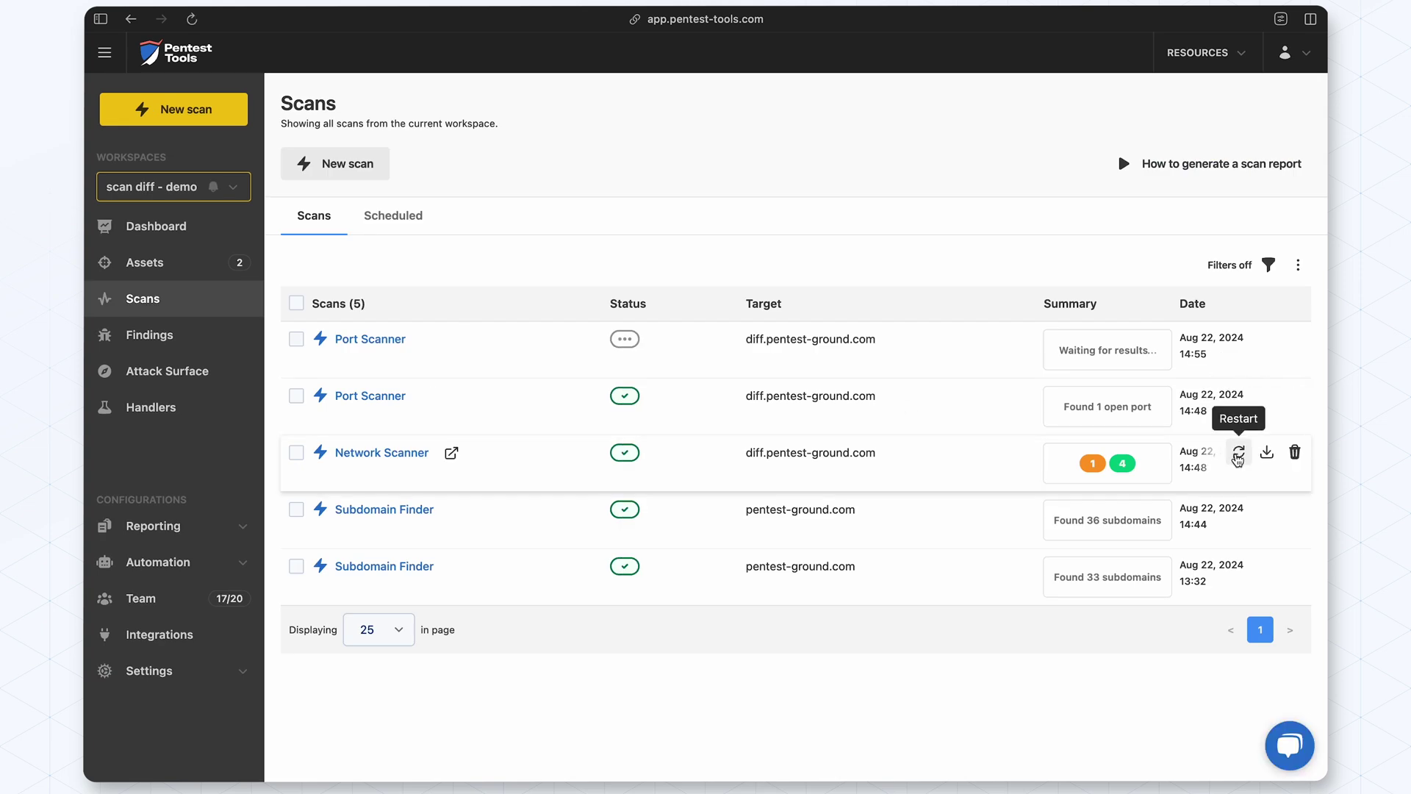
- Rerun the network scan as a Custom scan of TCP port 6379 only
left_click(1239, 456)
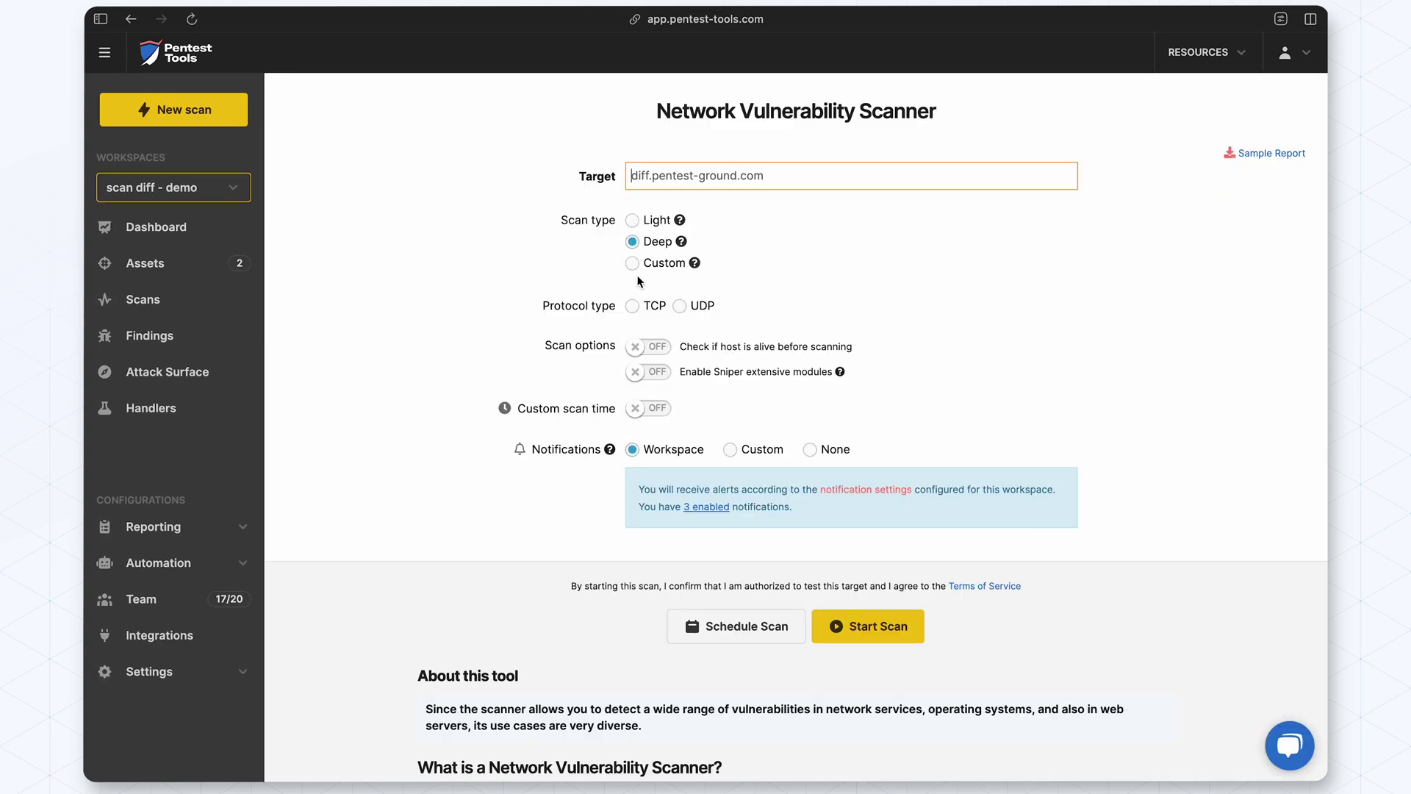
left_click(636, 271)
left_click(759, 425)
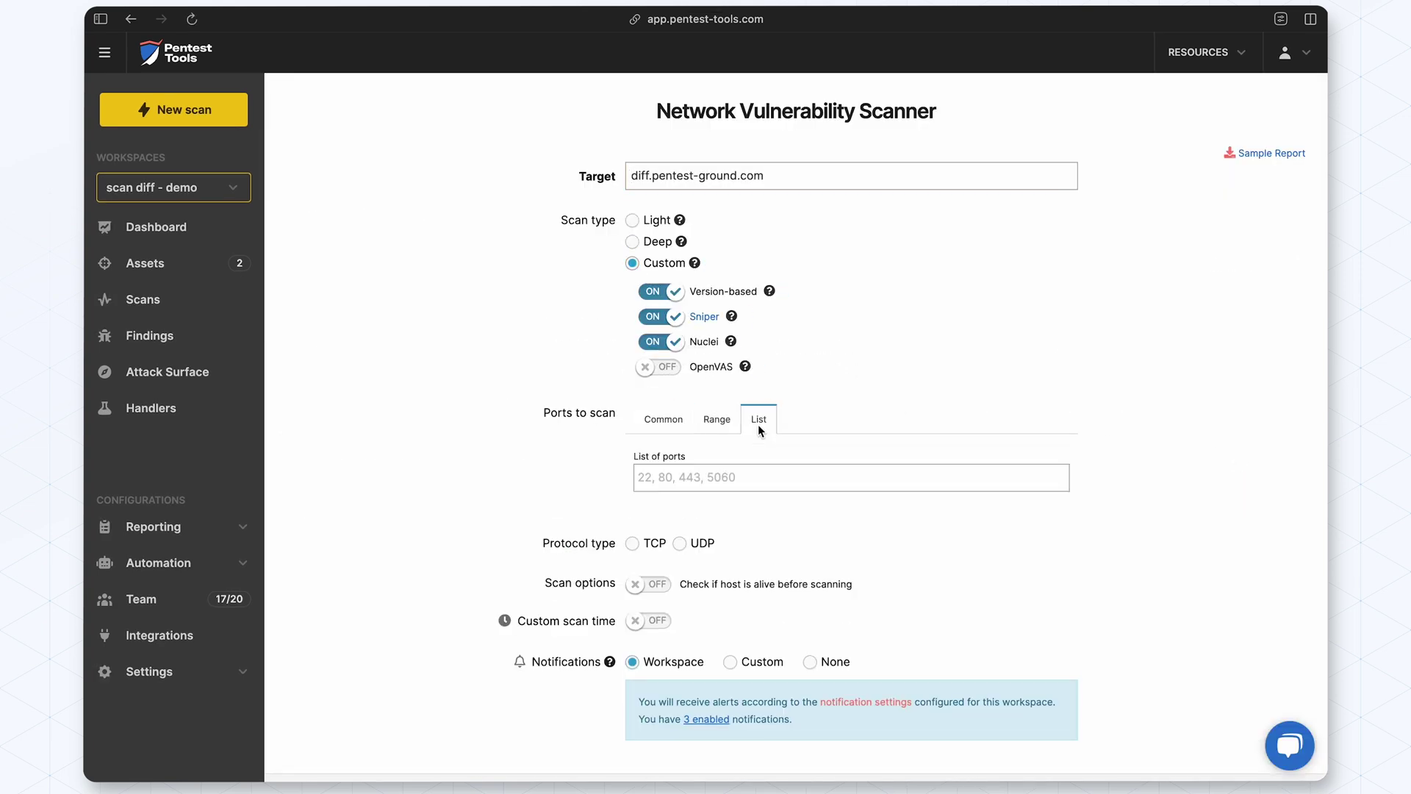
left_click(710, 468)
type("6379")
left_click(631, 543)
scroll(574, 403, "down", 1)
scroll(596, 414, "down", 3)
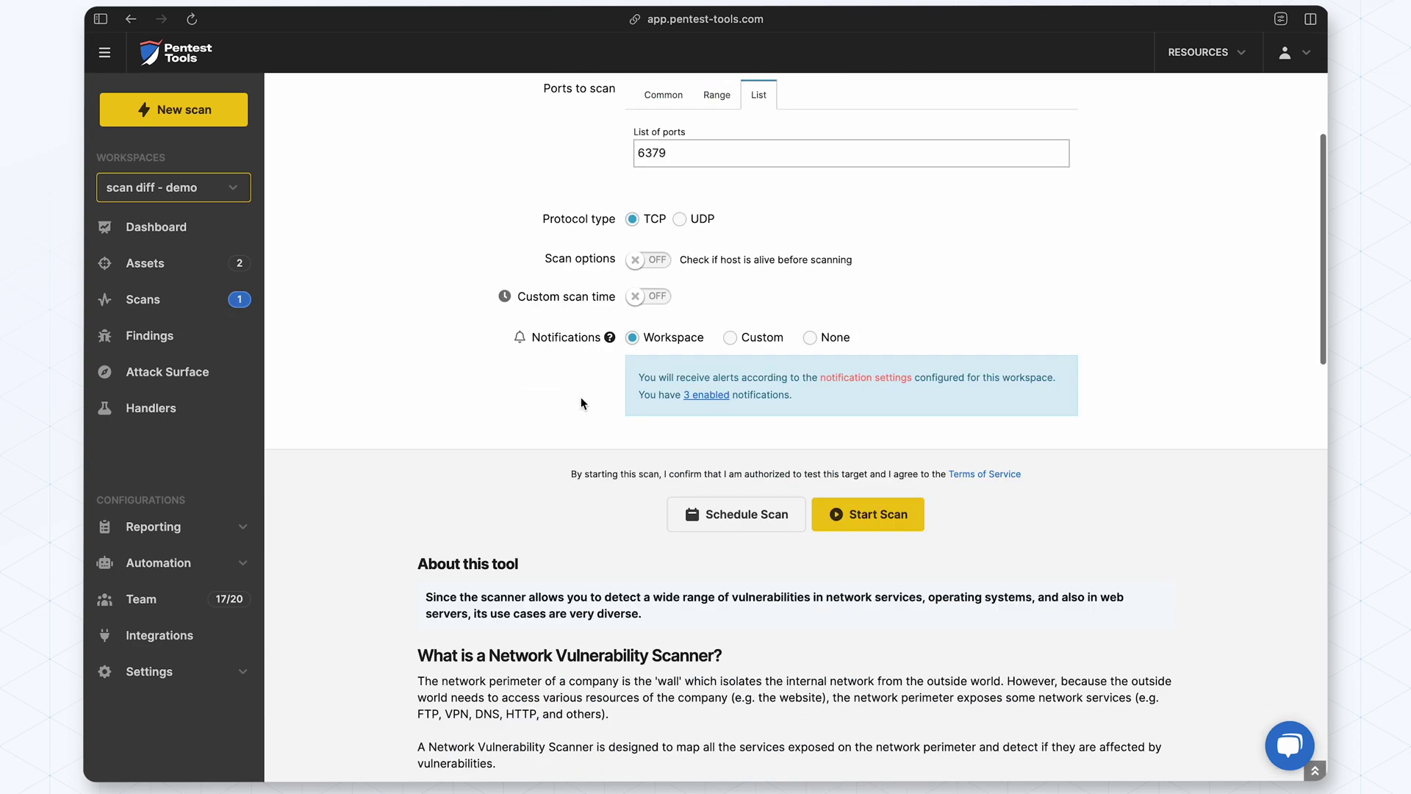
left_click(851, 517)
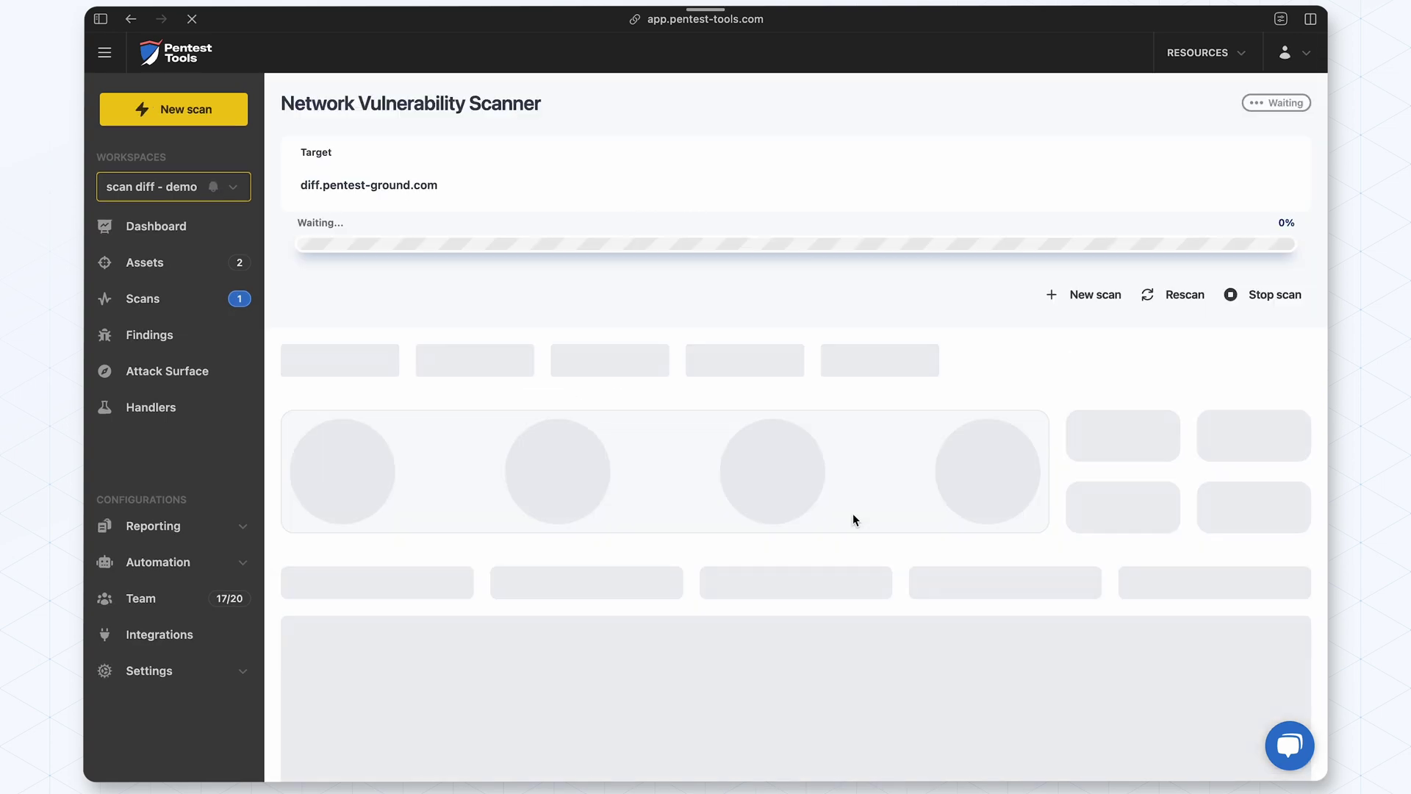
left_click(181, 310)
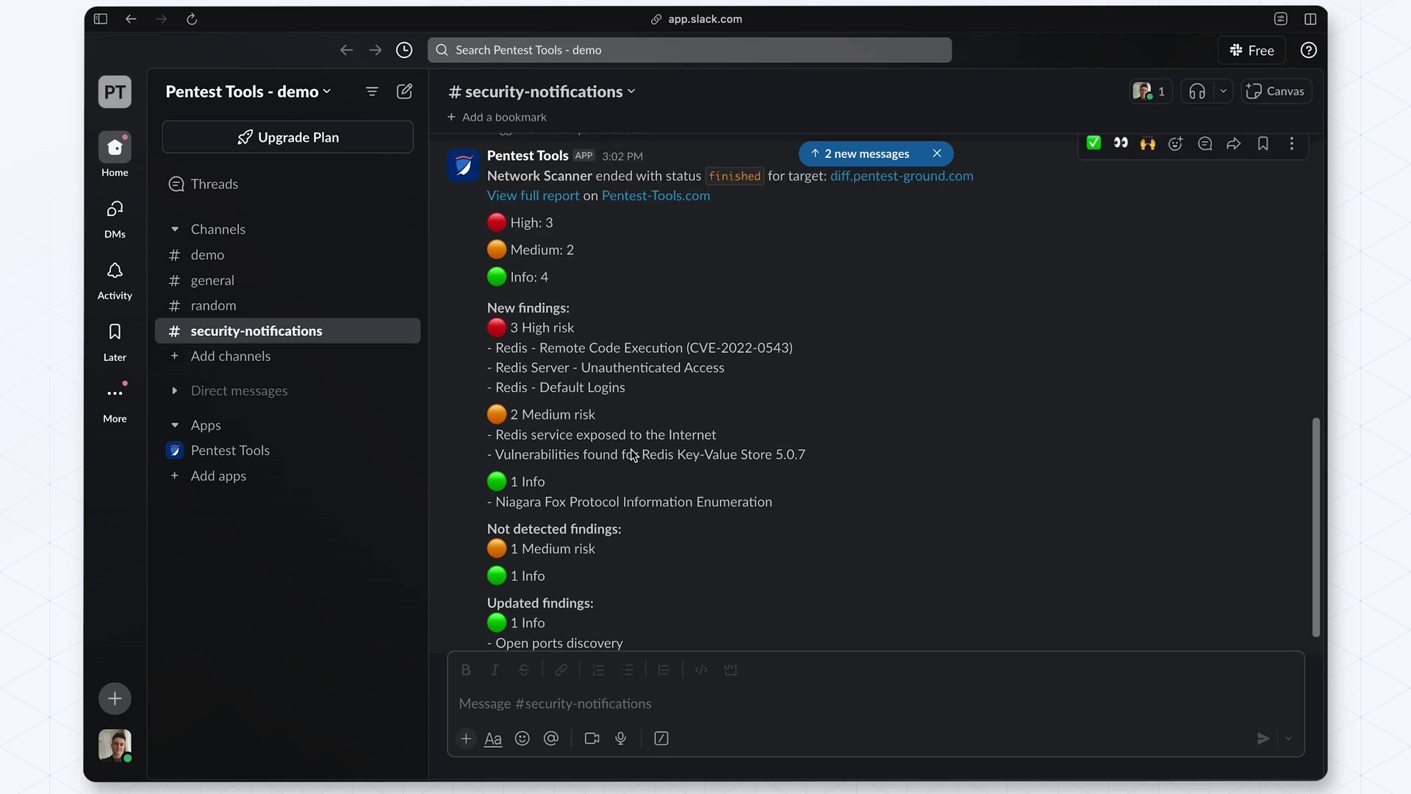
scroll(632, 450, "up", 5)
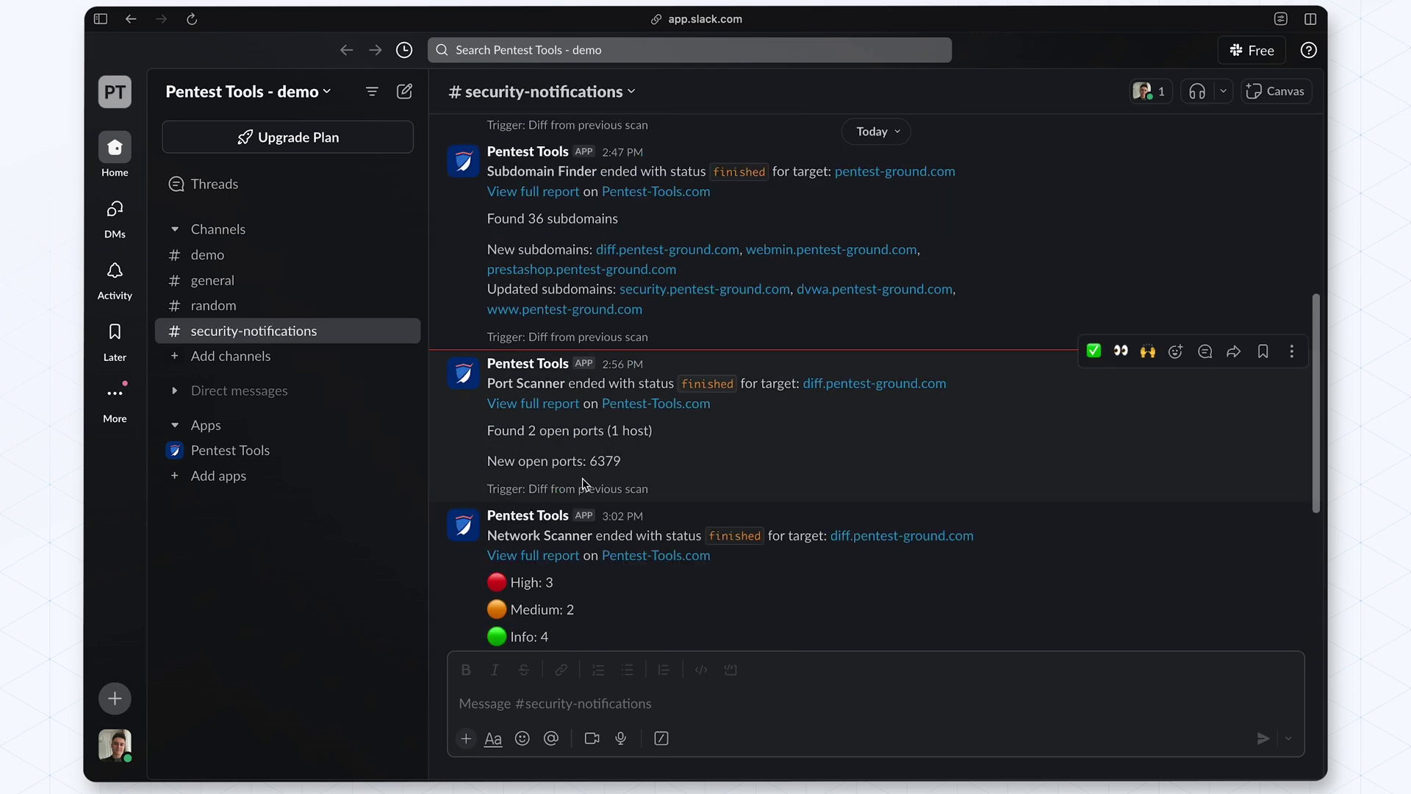
scroll(582, 480, "down", 5)
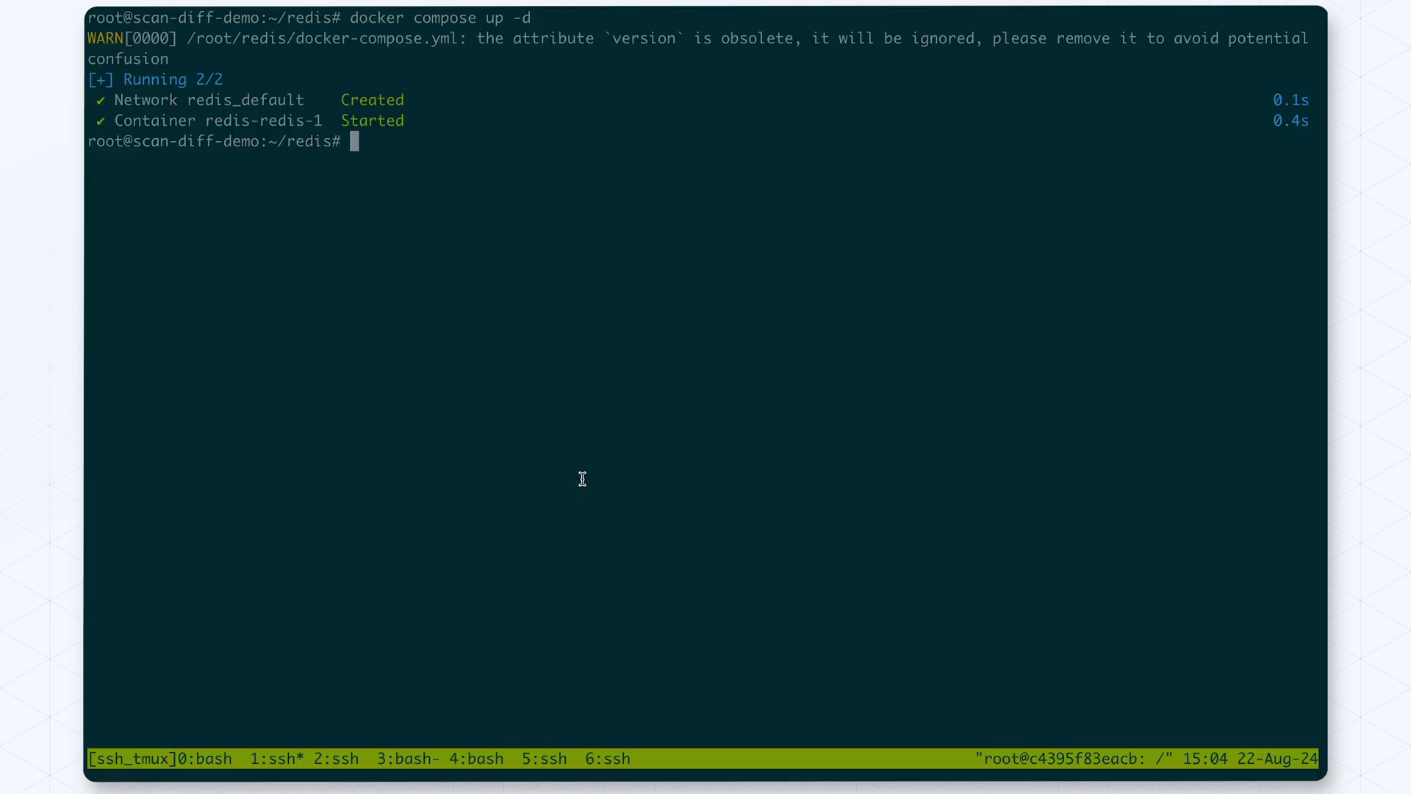
- Run 'docker compose down -v', then rerun the recalled docker run command with redis:latest
key("ctrl+l")
type("docker compose down -v")
key("Return")
key("ctrl+l")
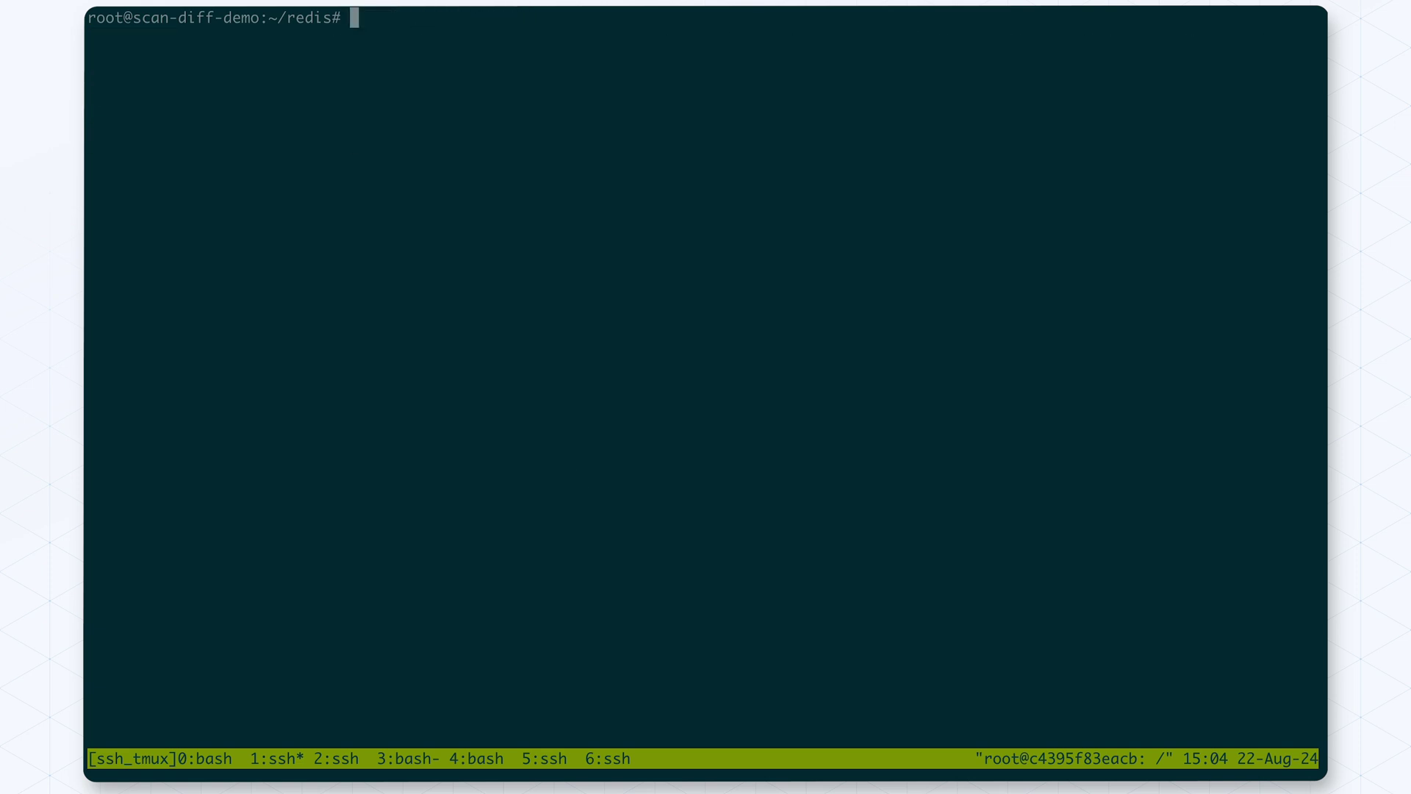
key("ctrl+r")
type("docker ")
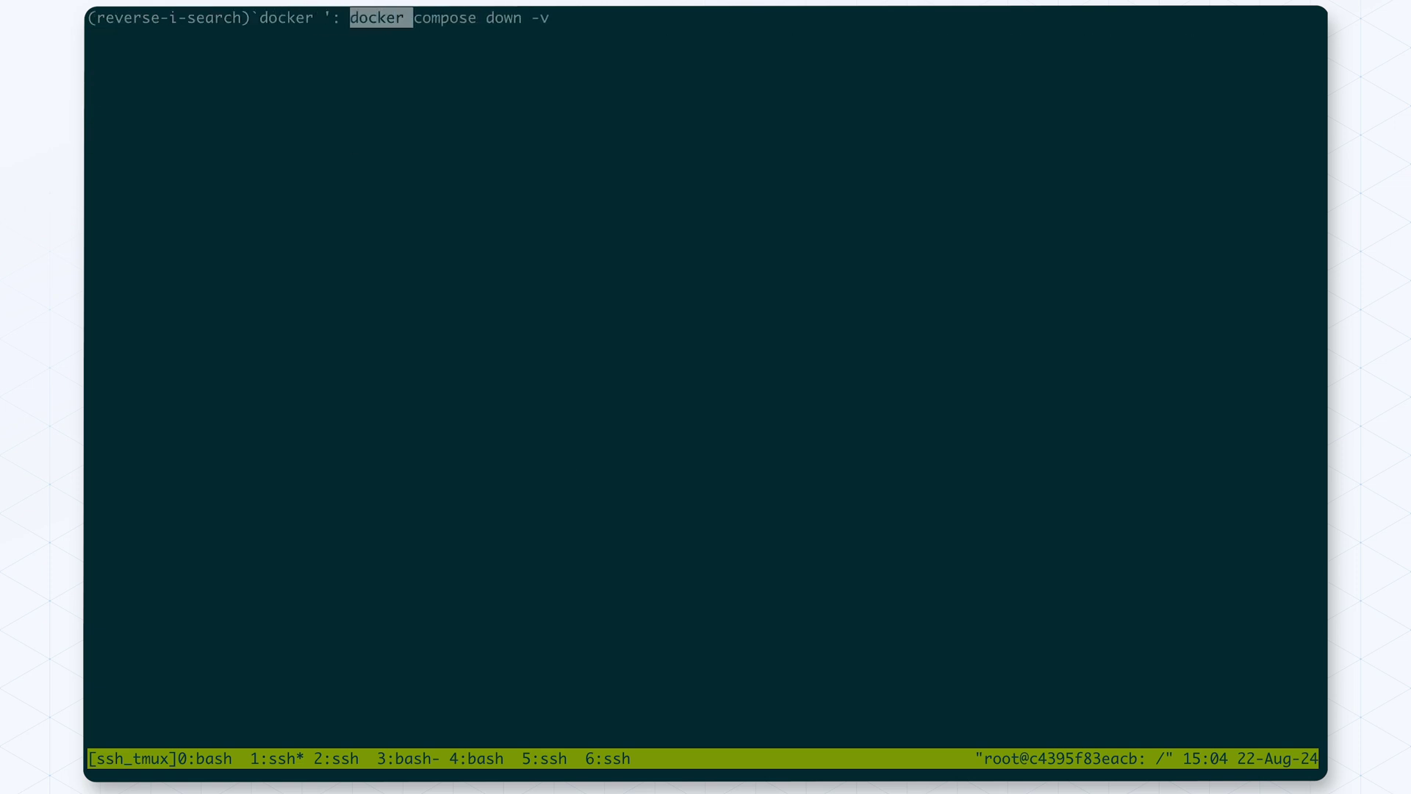
type("run")
key("End")
key("BackSpace")
key("BackSpace")
key("BackSpace")
key("BackSpace")
type("latest")
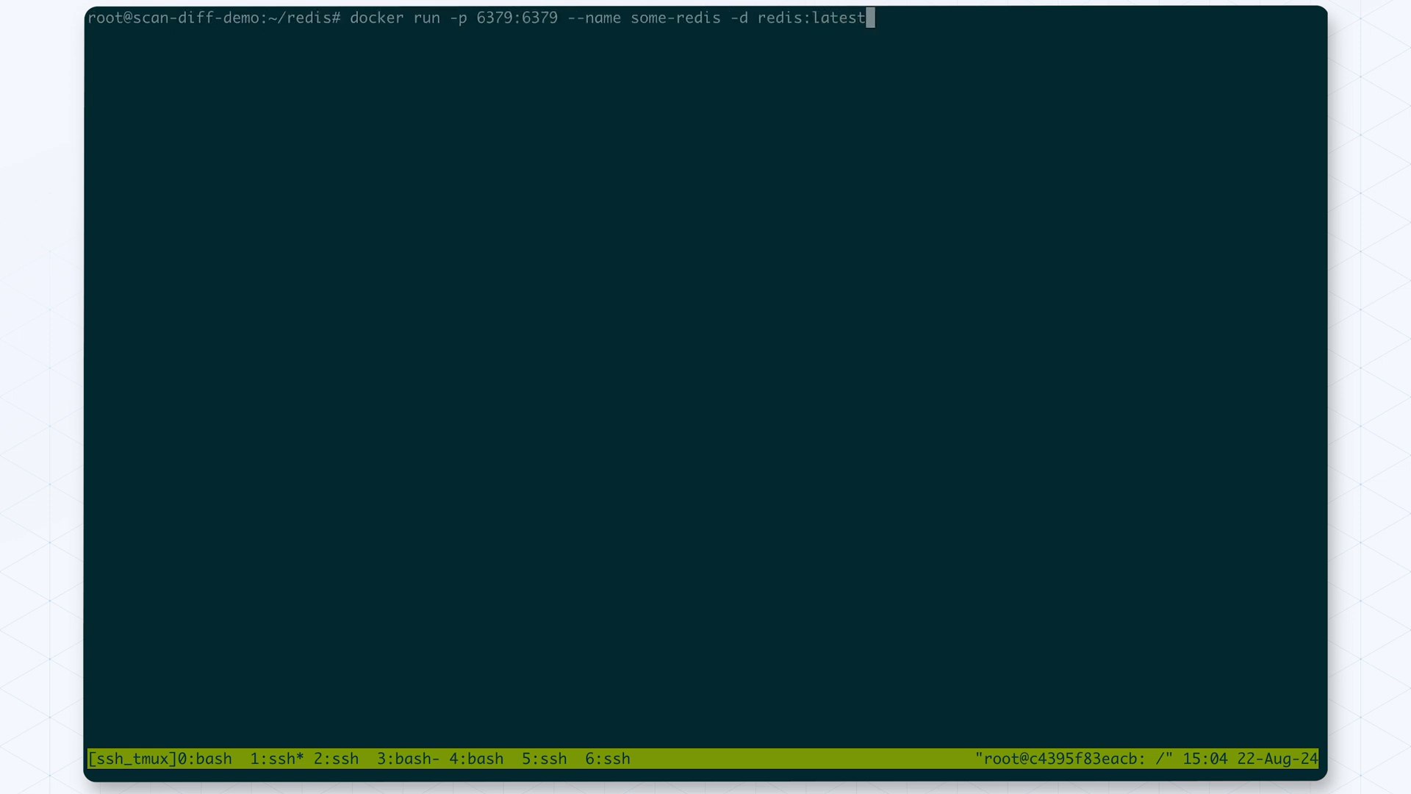
key("Return")
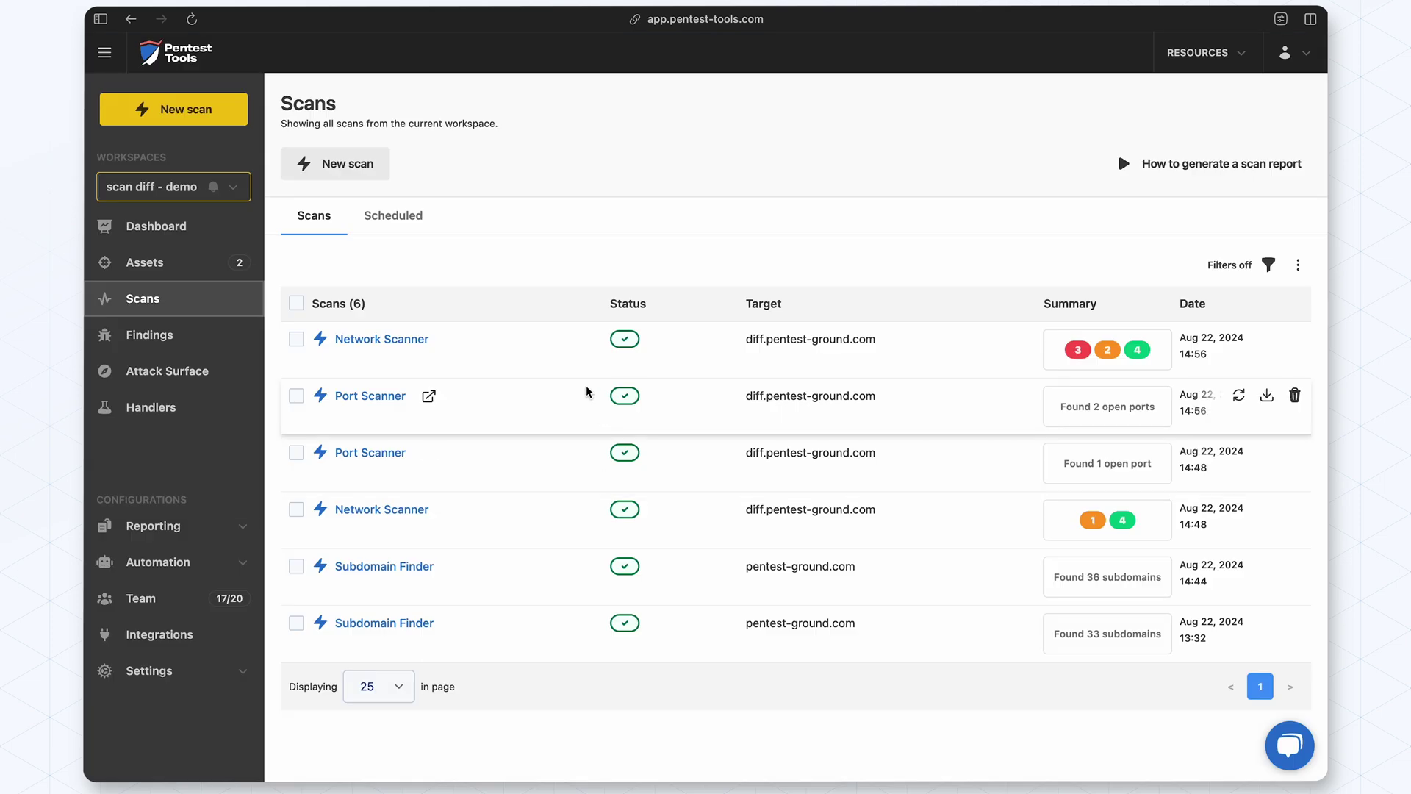
- Rerun the custom Network Scanner scan against diff.pentest-ground.com and return to the Scans list
left_click(1237, 340)
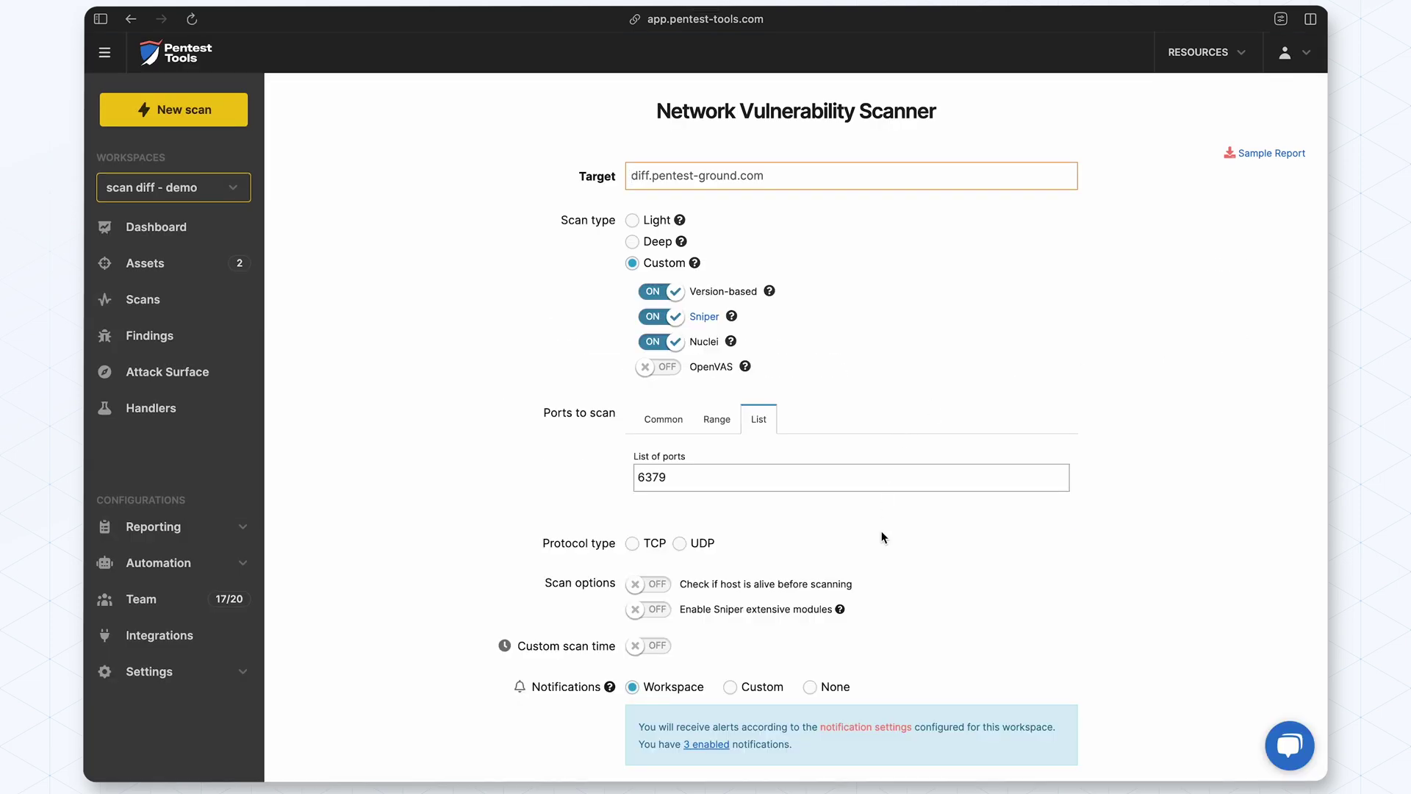
scroll(677, 583, "down", 3)
left_click(838, 635)
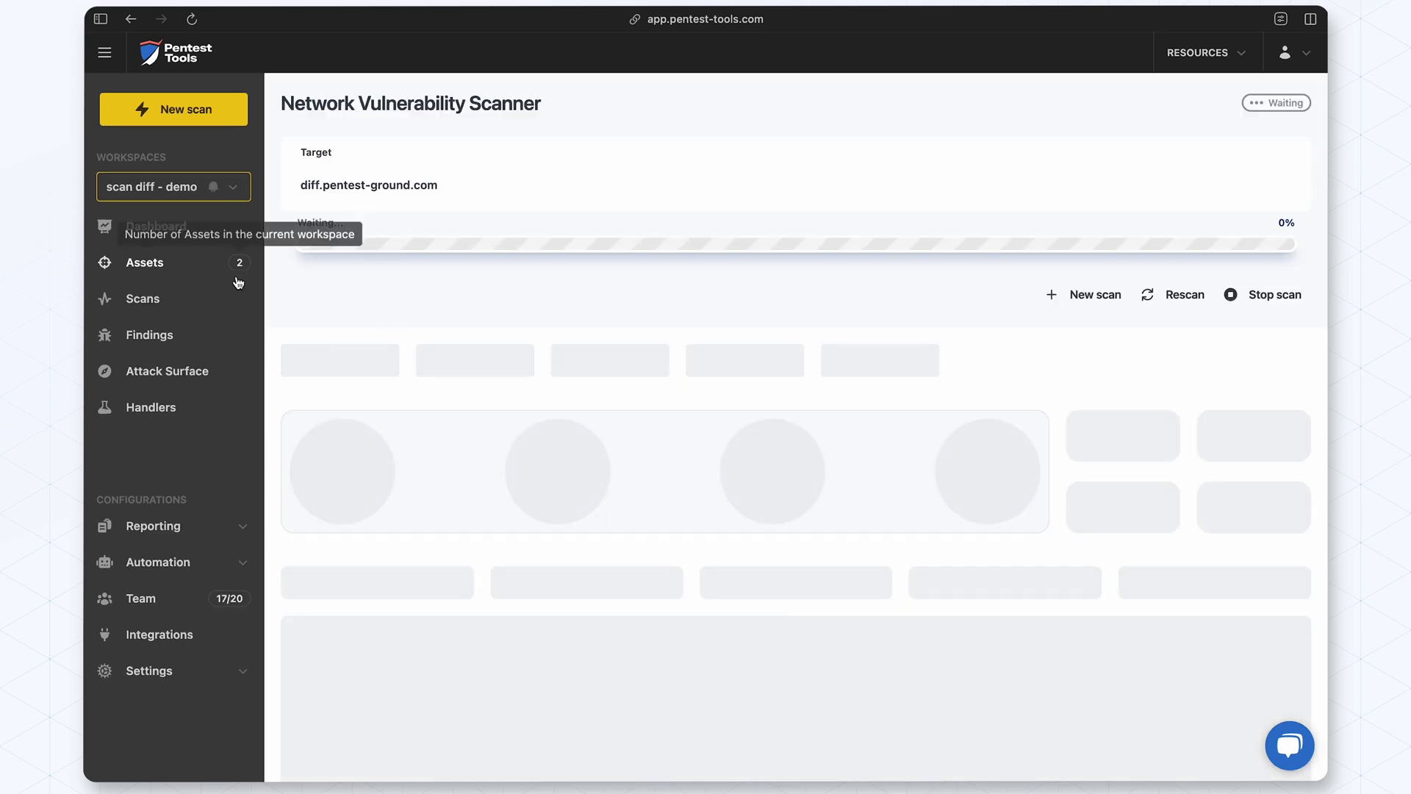
left_click(211, 307)
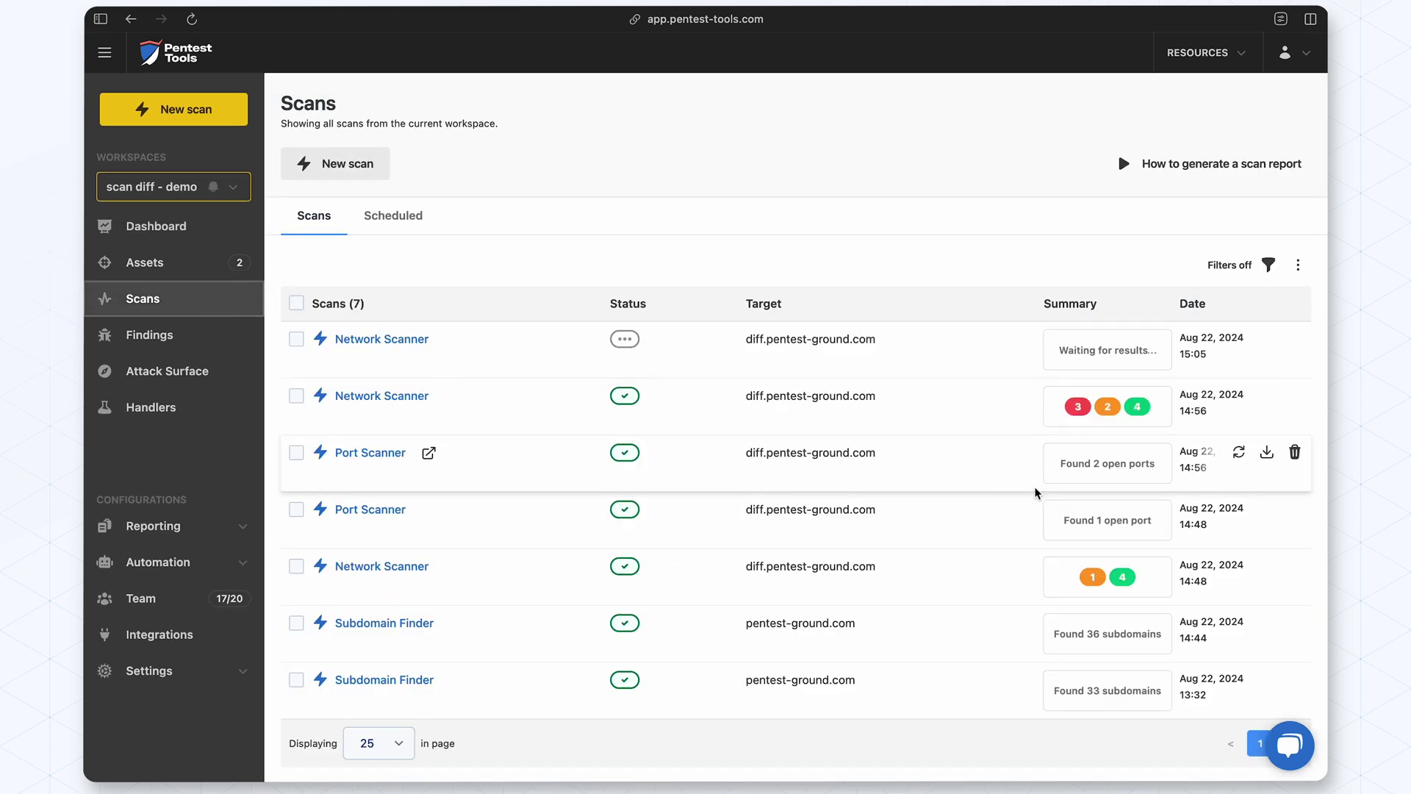
- Rerun the Port Scanner scan against diff.pentest-ground.com and return to the Scans list
left_click(1238, 453)
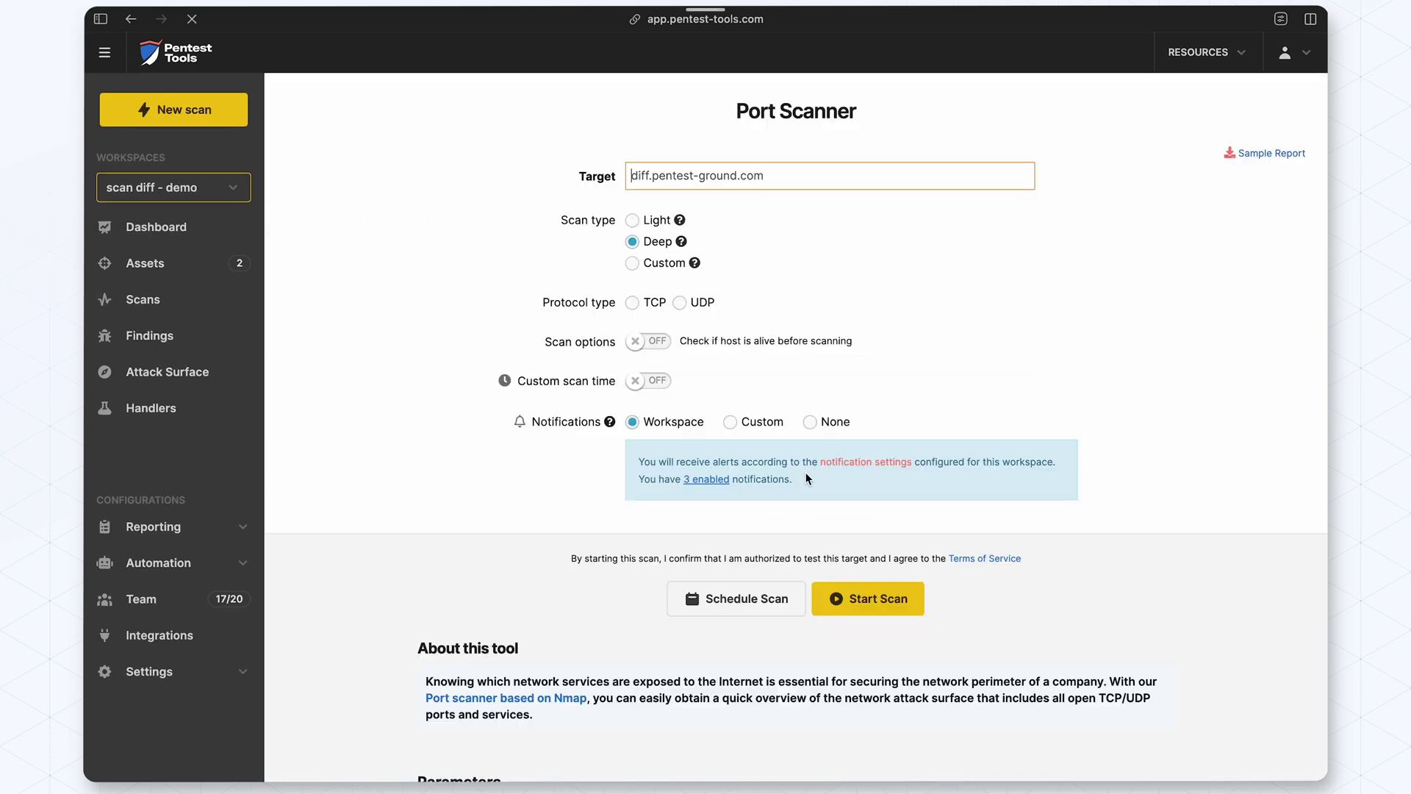
left_click(856, 605)
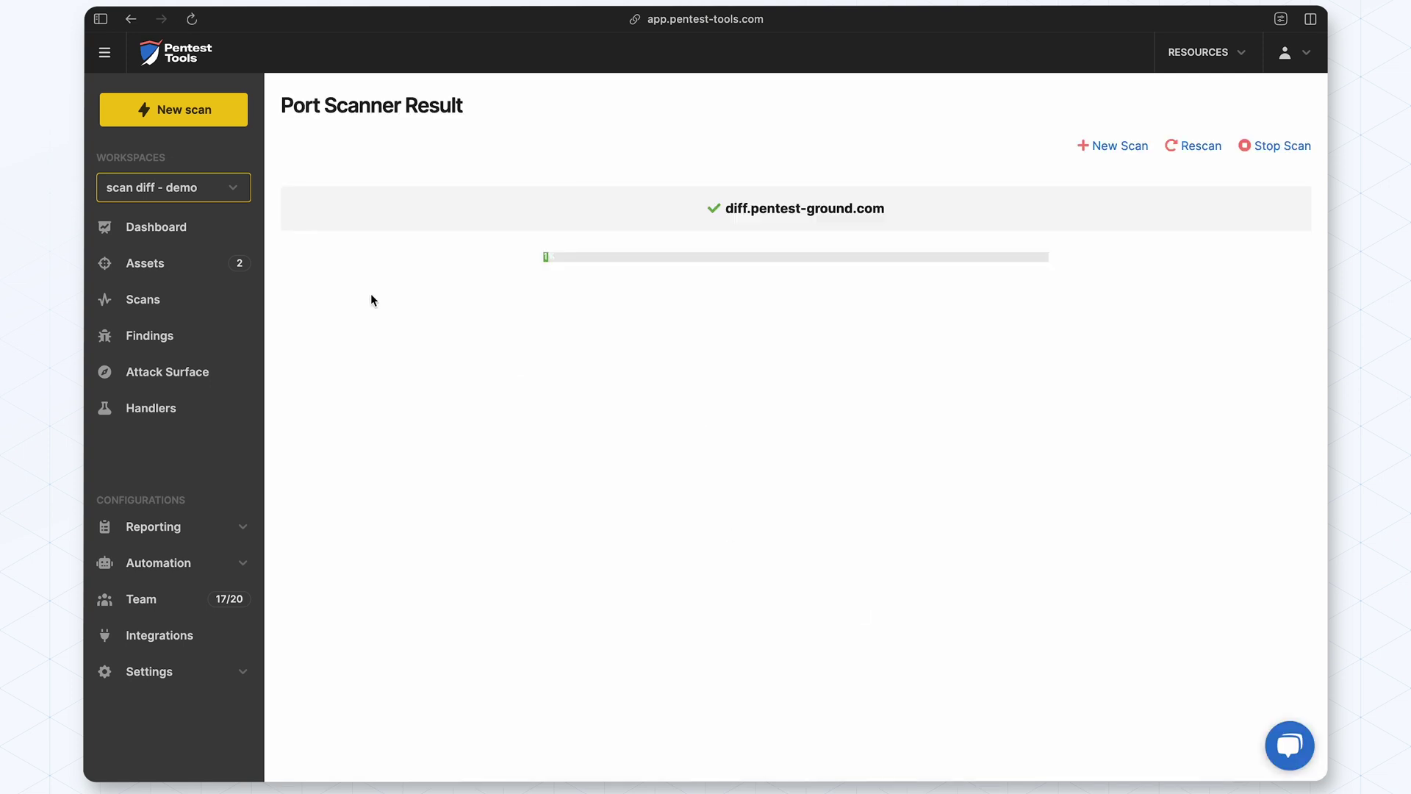
left_click(236, 297)
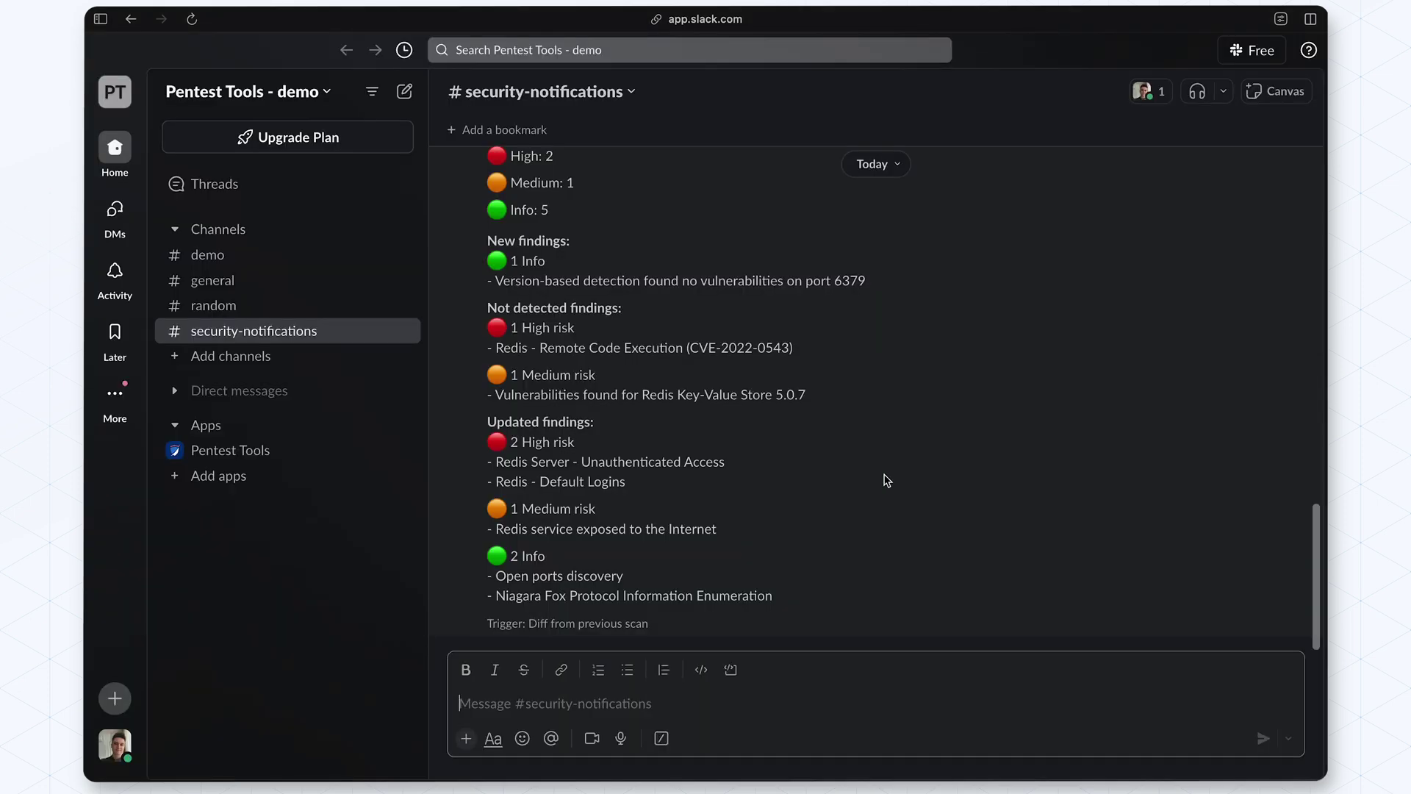
scroll(884, 481, "up", 2)
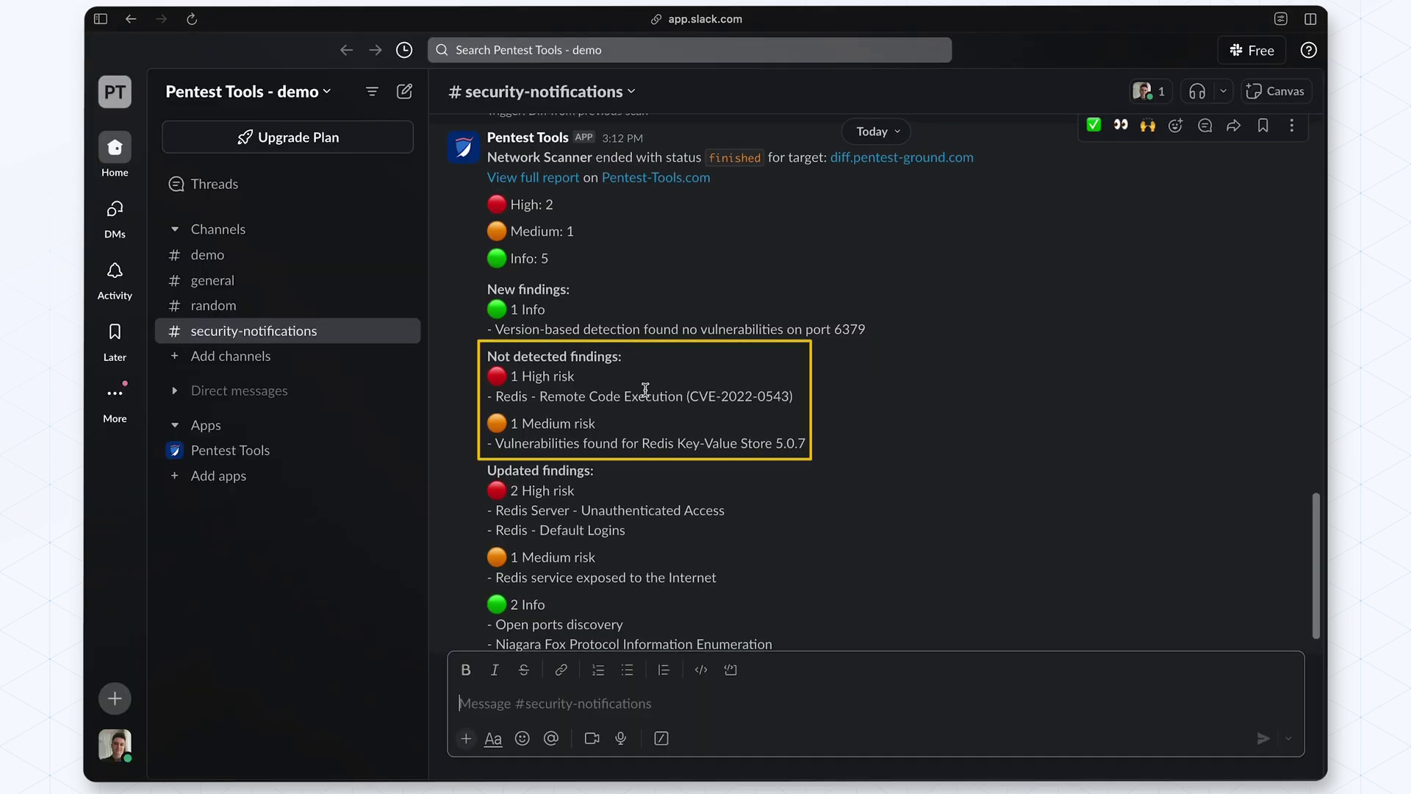